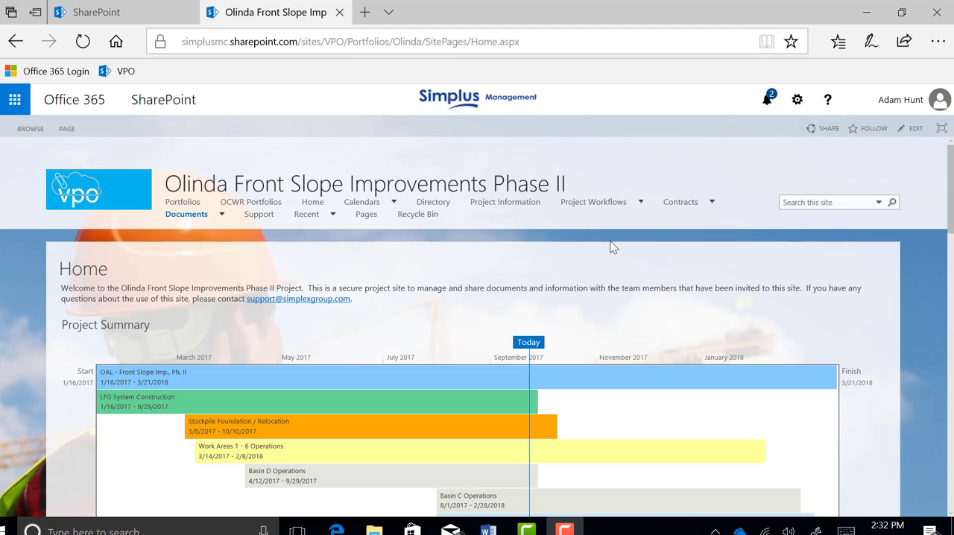
Open the project's RFIs workflow list and browse the entries in its *All RFI's view
{"action": "mouse_move", "coordinate": [602, 211]}
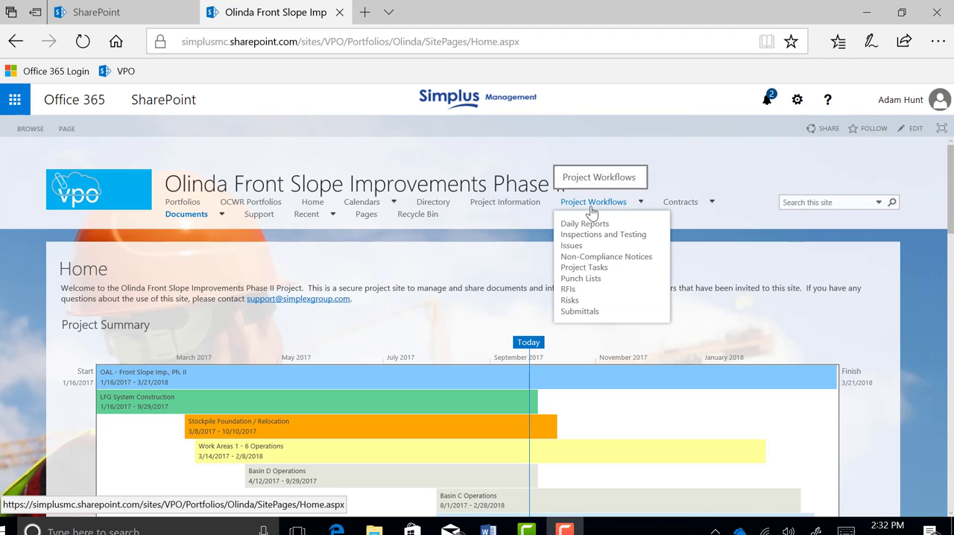
{"action": "left_click", "coordinate": [570, 291]}
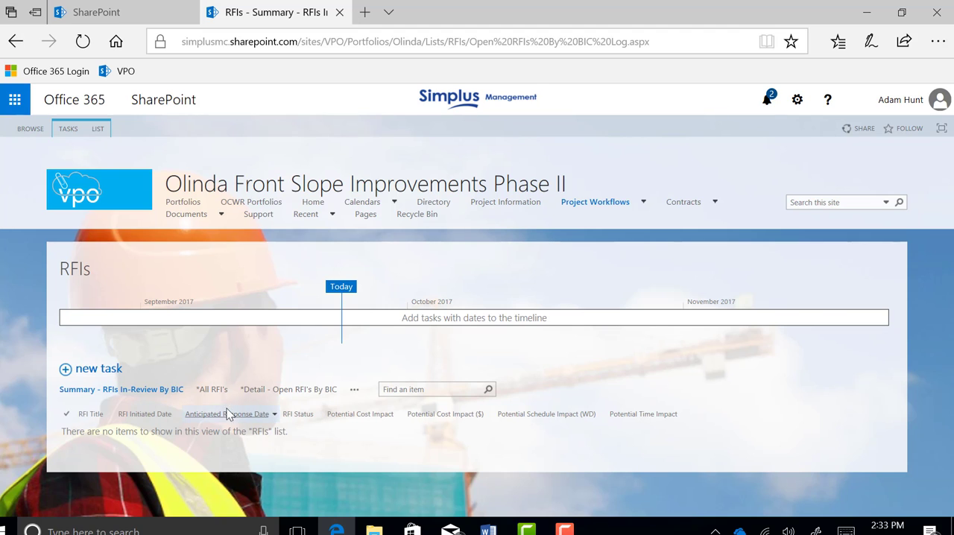
{"action": "left_click", "coordinate": [213, 392]}
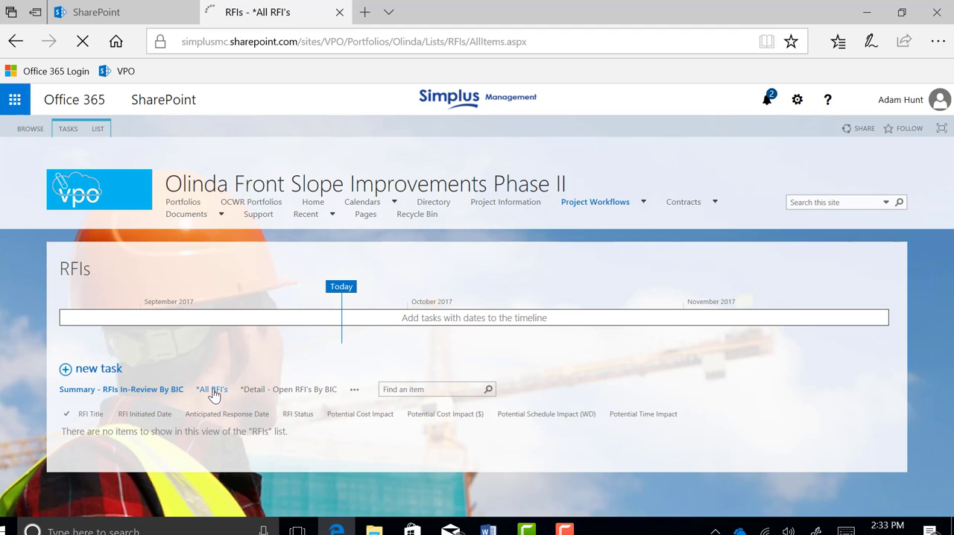
{"action": "scroll", "coordinate": [291, 307], "scroll_direction": "down", "scroll_amount": 2}
{"action": "scroll", "coordinate": [296, 311], "scroll_direction": "down", "scroll_amount": 8}
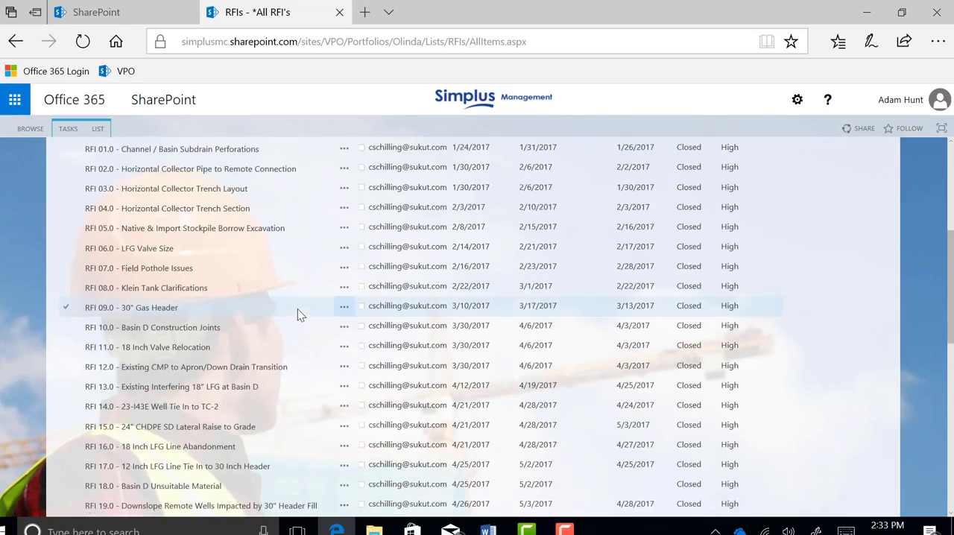
{"action": "scroll", "coordinate": [301, 313], "scroll_direction": "down", "scroll_amount": 3}
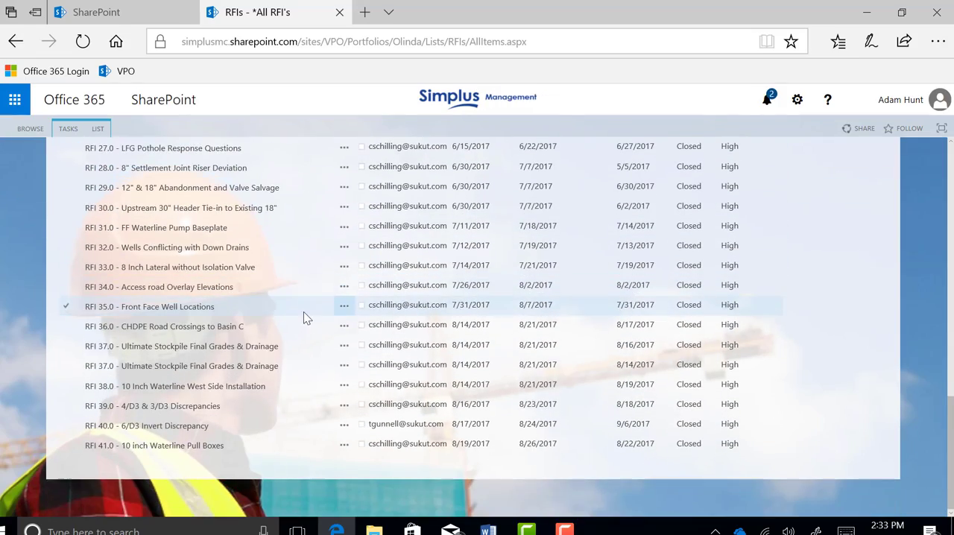
{"action": "scroll", "coordinate": [366, 447], "scroll_direction": "up", "scroll_amount": 9}
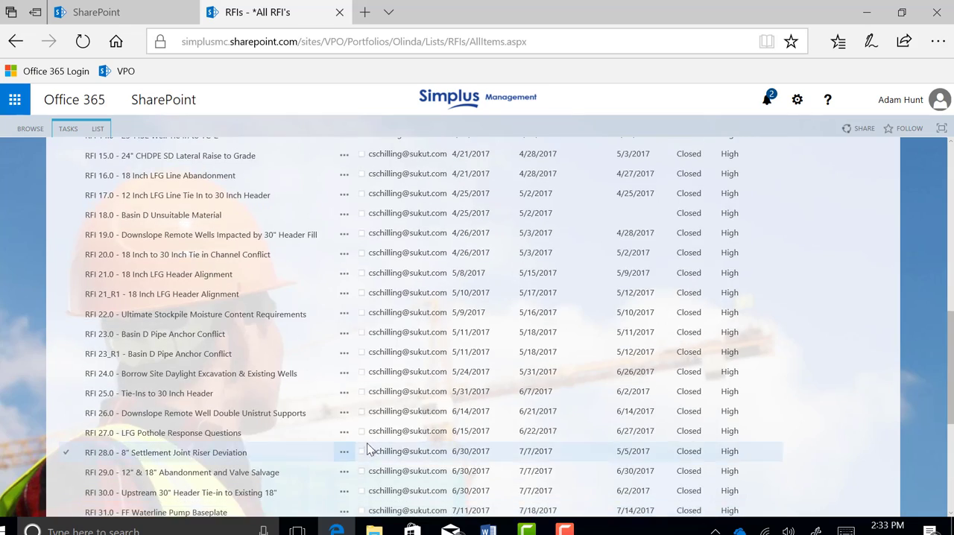
{"action": "scroll", "coordinate": [366, 442], "scroll_direction": "up", "scroll_amount": 3}
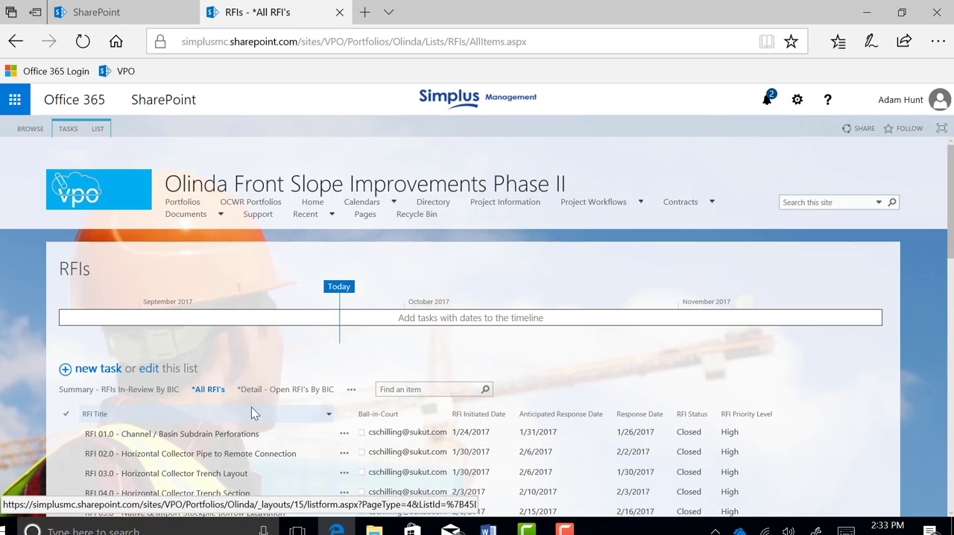
Check the *Detail - Open RFI's By BIC view, and open RFI 01.0 - Channel / Basin Subdrain Perforations from the *All RFI's view
{"action": "left_click", "coordinate": [283, 390]}
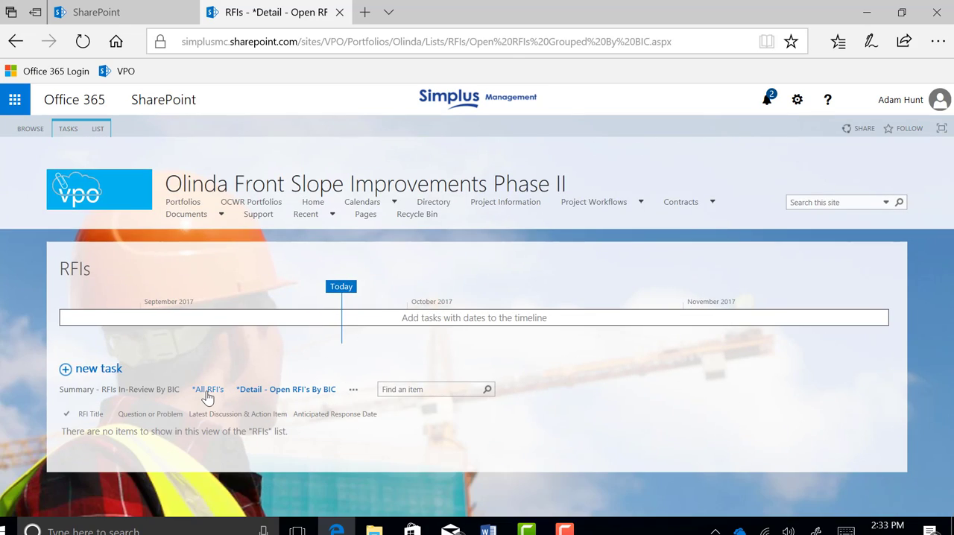
{"action": "left_click", "coordinate": [207, 390]}
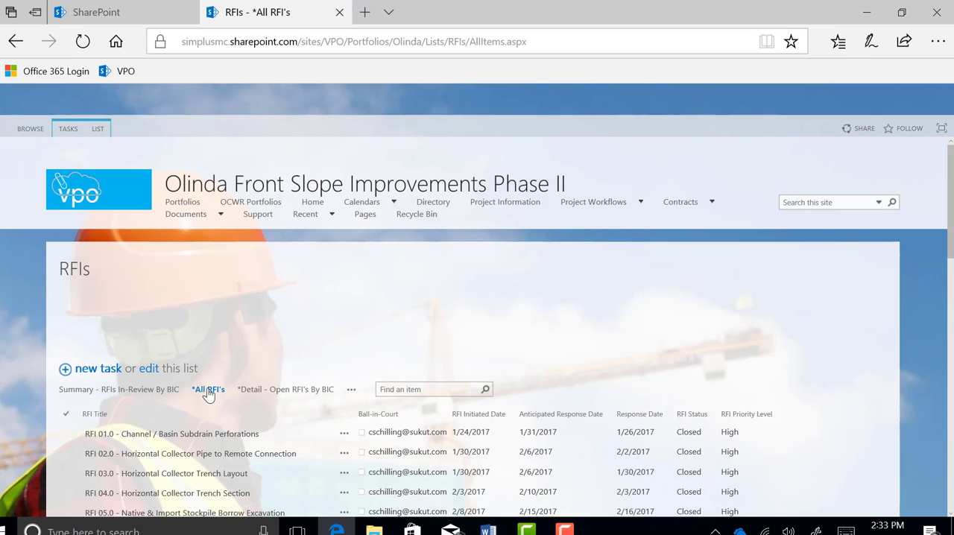
{"action": "scroll", "coordinate": [294, 313], "scroll_direction": "down", "scroll_amount": 1}
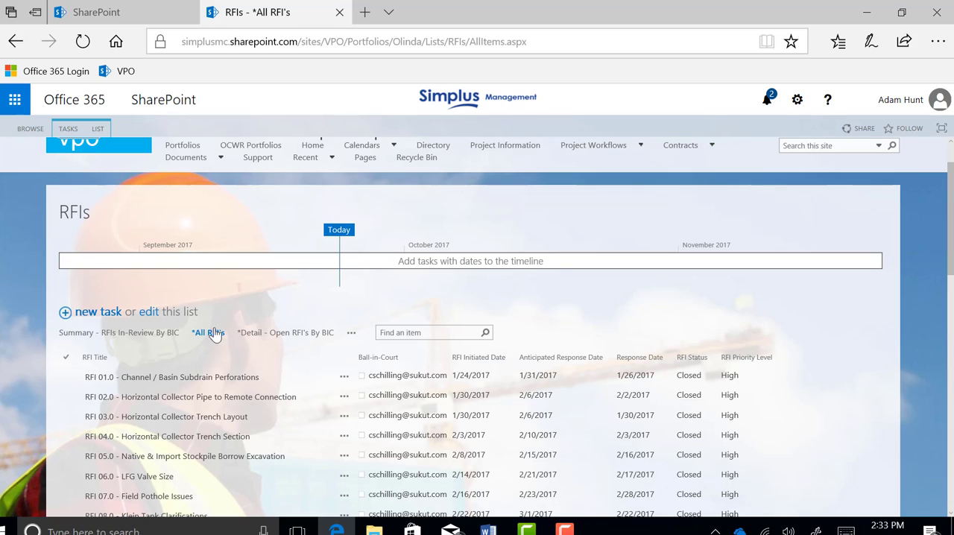
{"action": "left_click", "coordinate": [185, 378]}
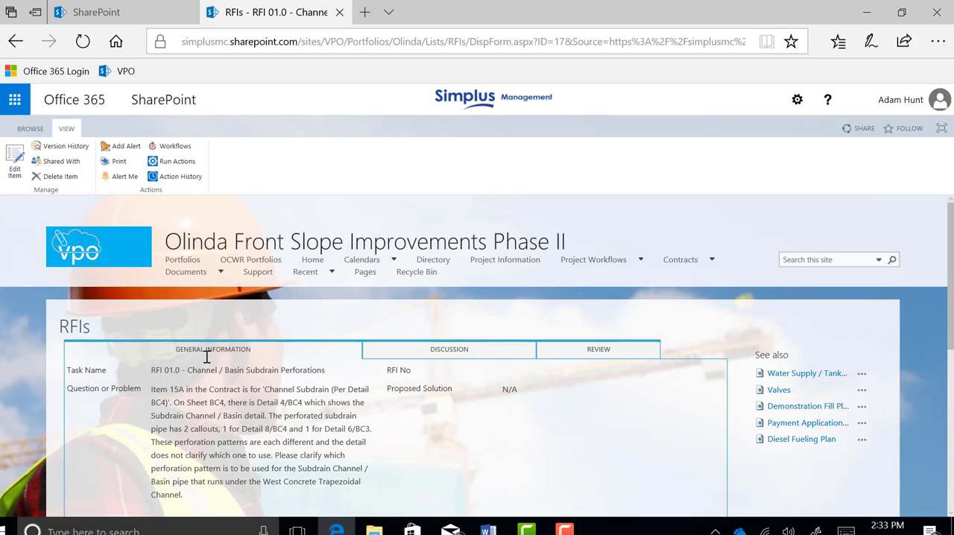
{"action": "scroll", "coordinate": [228, 326], "scroll_direction": "down", "scroll_amount": 2}
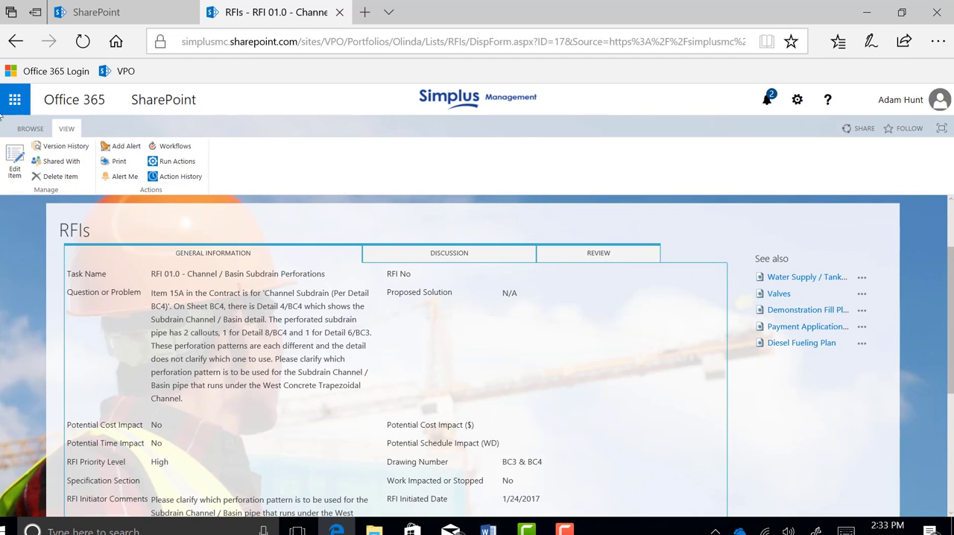
Open RFI 01.0 for editing and set its RFI No to 001
{"action": "left_click", "coordinate": [12, 156]}
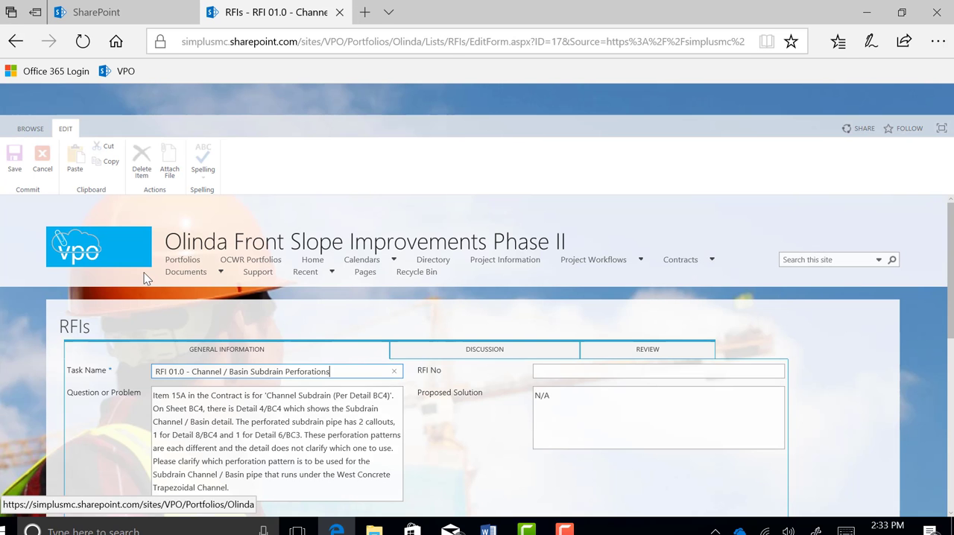
{"action": "scroll", "coordinate": [330, 351], "scroll_direction": "down", "scroll_amount": 2}
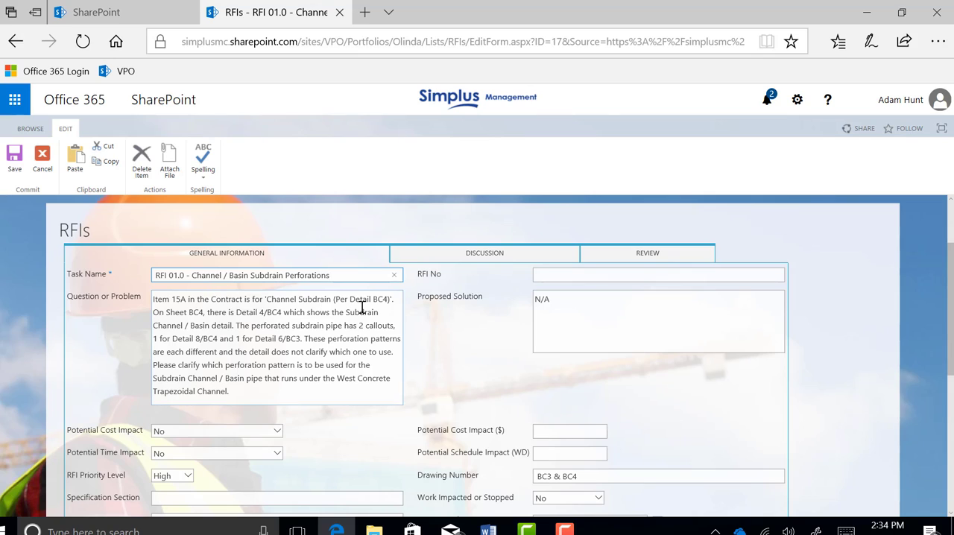
{"action": "left_click", "coordinate": [558, 274]}
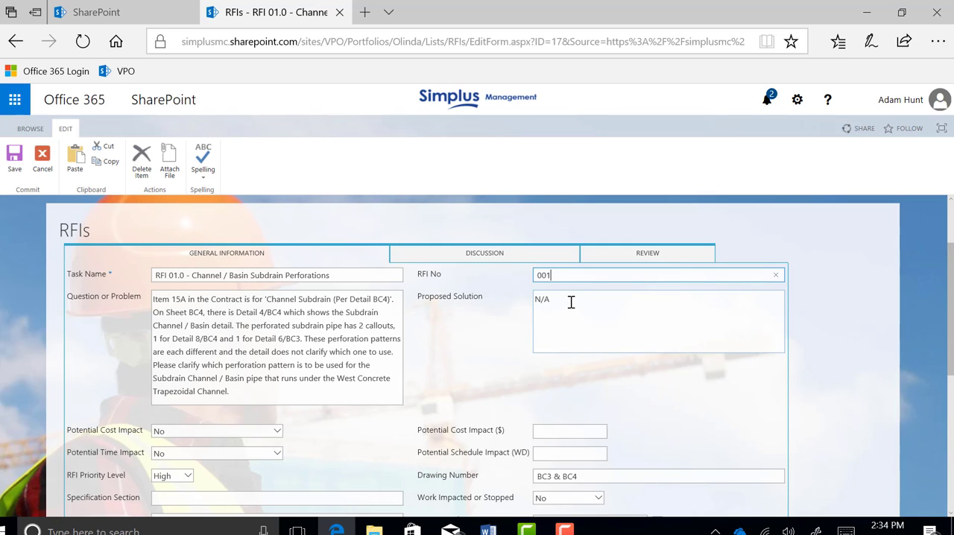
Check the Potential Cost Impact ($) field and the available RFI Priority Level options in the RFI form
{"action": "scroll", "coordinate": [495, 354], "scroll_direction": "down", "scroll_amount": 2}
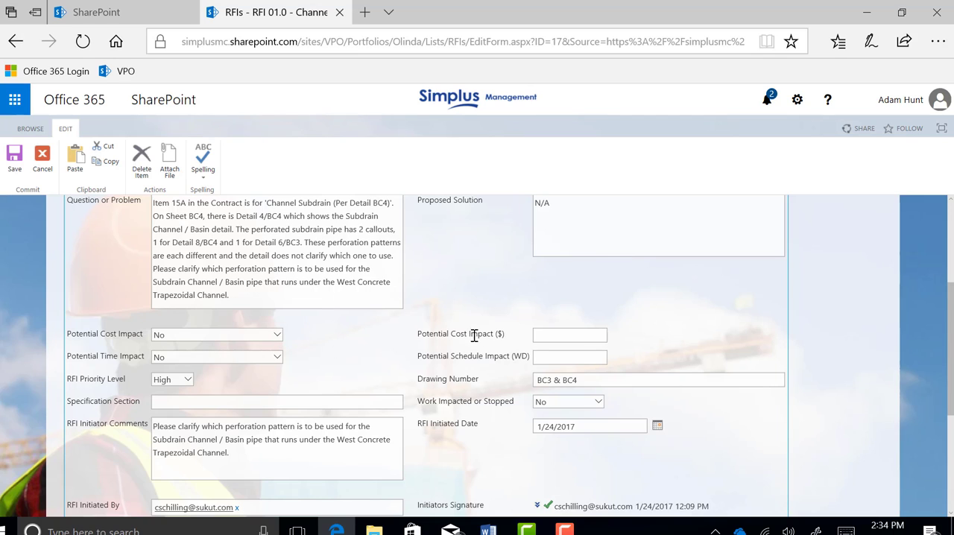
{"action": "left_click", "coordinate": [541, 335]}
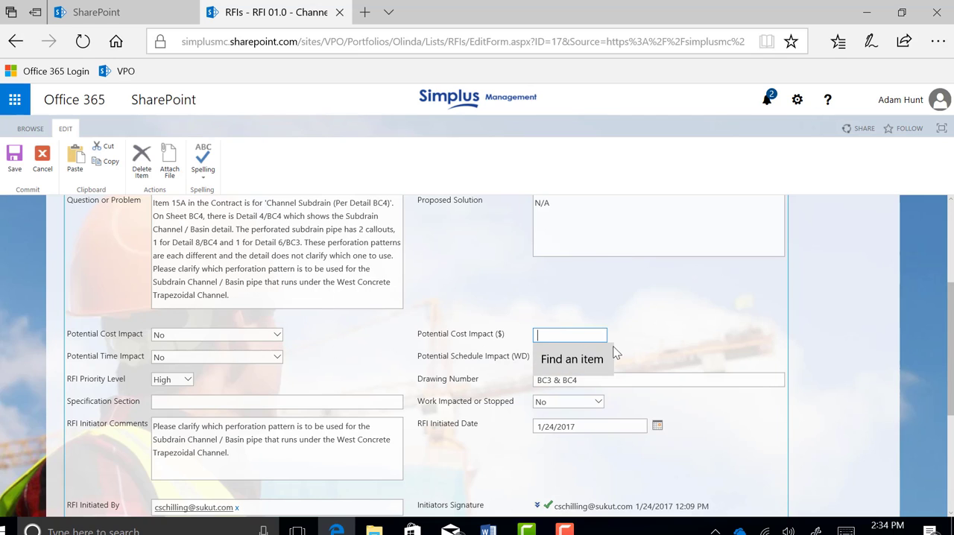
{"action": "left_click", "coordinate": [565, 335]}
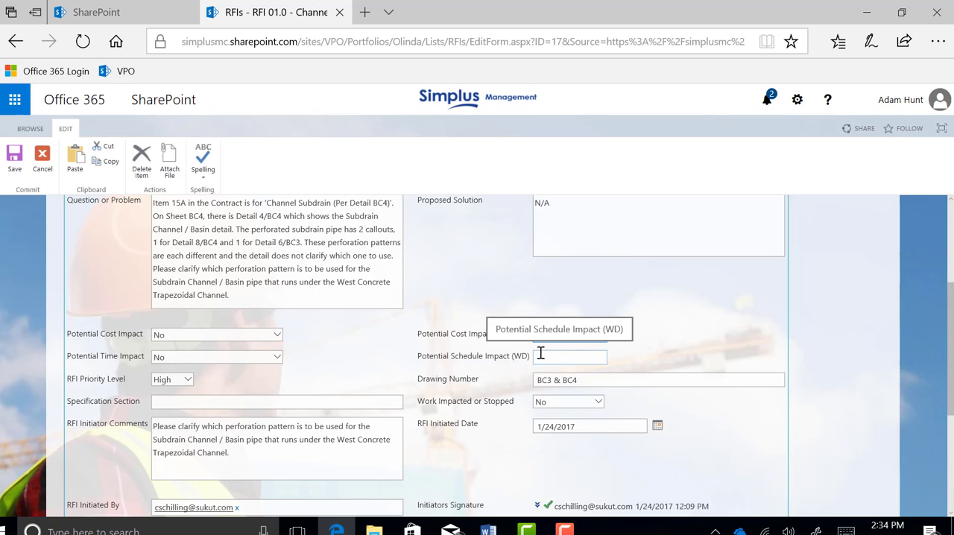
{"action": "left_click", "coordinate": [188, 382]}
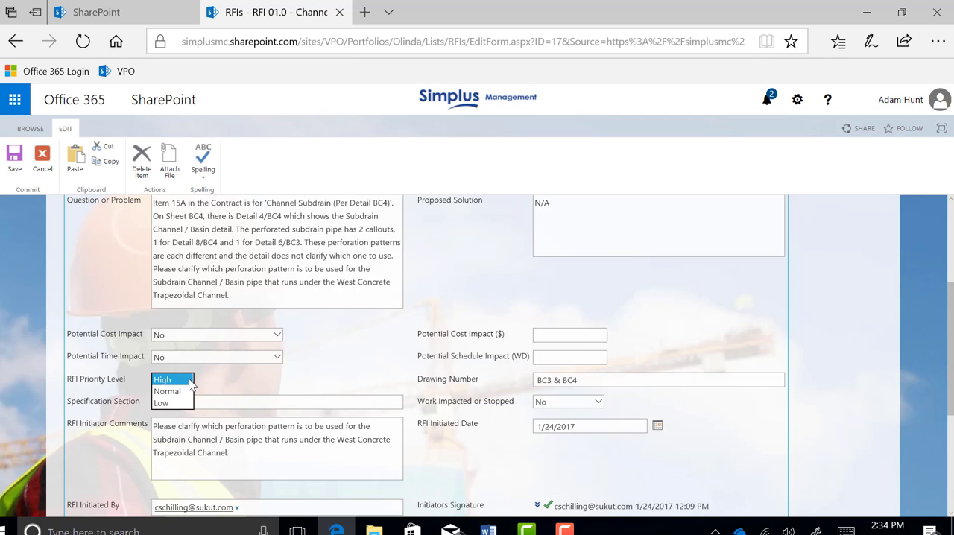
{"action": "left_click", "coordinate": [191, 381]}
{"action": "left_click", "coordinate": [291, 381]}
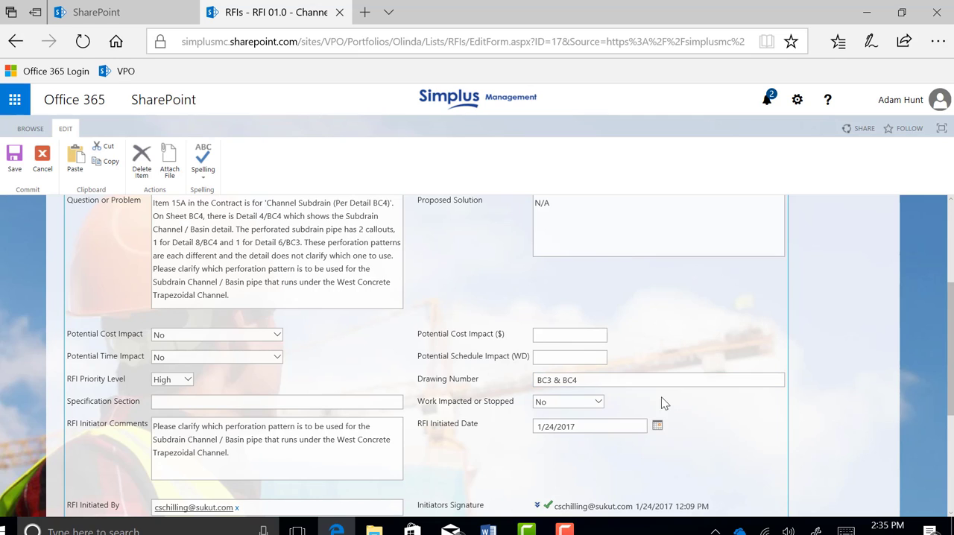
Review the rest of the RFI form, including the initiator, Ball-in-Court, RFI Documents and CC fields, and save the RFI
{"action": "scroll", "coordinate": [283, 420], "scroll_direction": "down", "scroll_amount": 3}
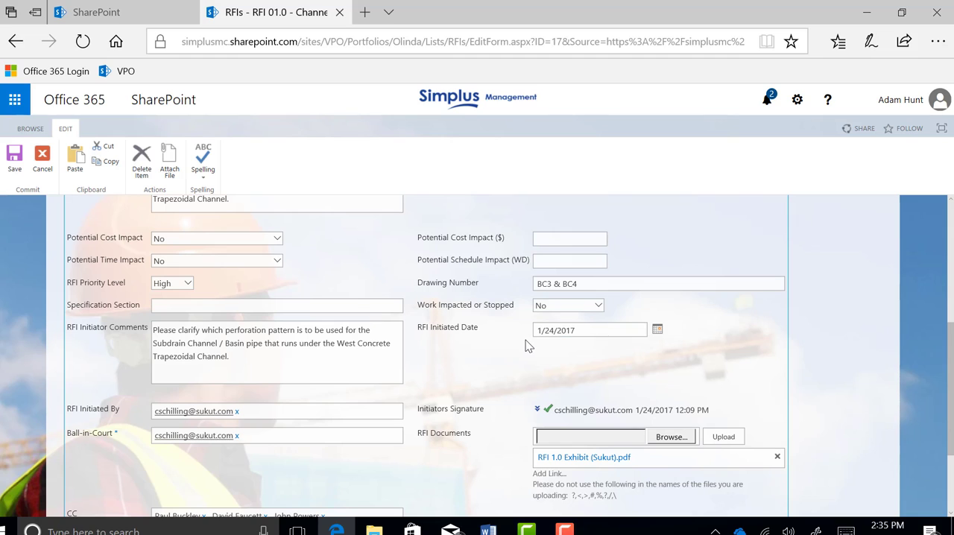
{"action": "scroll", "coordinate": [474, 351], "scroll_direction": "down", "scroll_amount": 3}
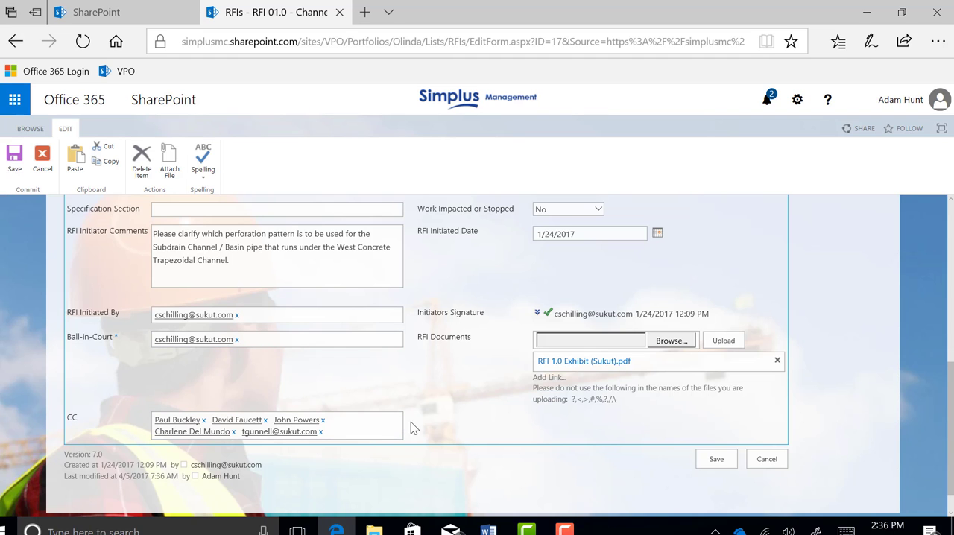
{"action": "scroll", "coordinate": [484, 443], "scroll_direction": "up", "scroll_amount": 5}
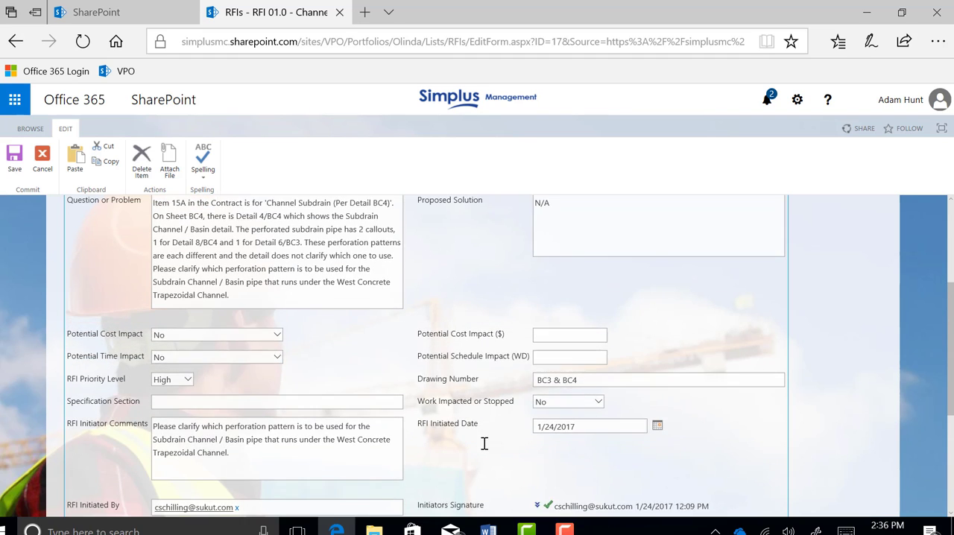
{"action": "scroll", "coordinate": [465, 365], "scroll_direction": "down", "scroll_amount": 2}
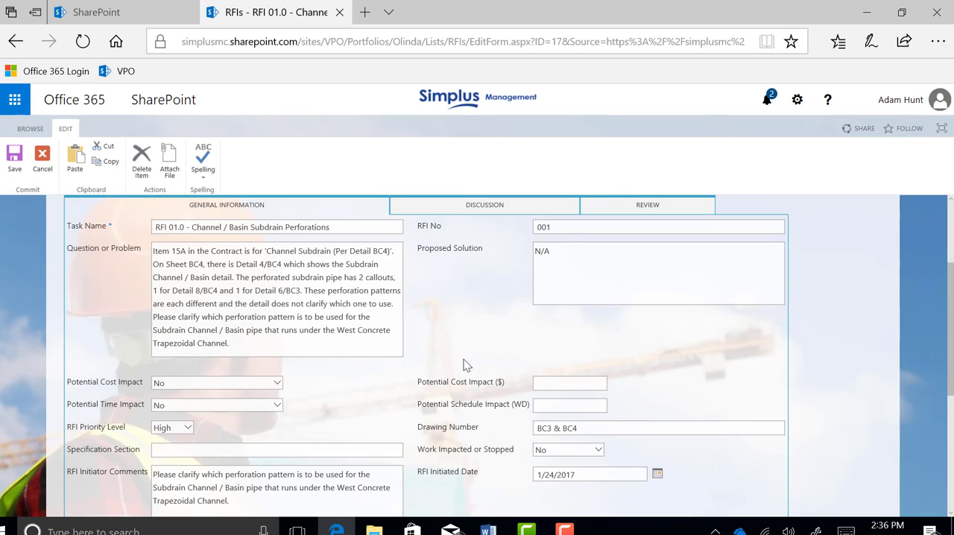
{"action": "scroll", "coordinate": [464, 363], "scroll_direction": "up", "scroll_amount": 1}
{"action": "scroll", "coordinate": [463, 359], "scroll_direction": "down", "scroll_amount": 1}
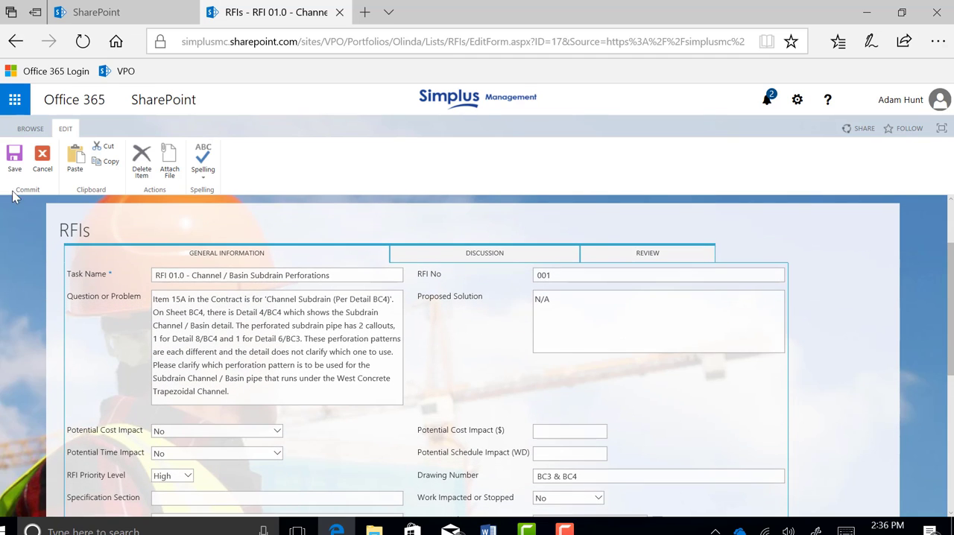
{"action": "scroll", "coordinate": [459, 366], "scroll_direction": "down", "scroll_amount": 2}
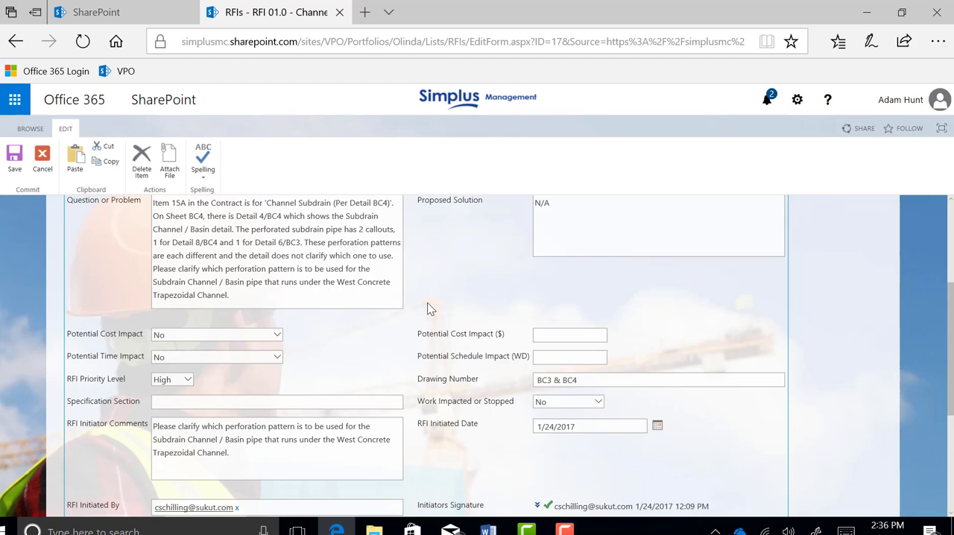
{"action": "scroll", "coordinate": [430, 309], "scroll_direction": "up", "scroll_amount": 2}
{"action": "scroll", "coordinate": [429, 309], "scroll_direction": "down", "scroll_amount": 2}
{"action": "scroll", "coordinate": [430, 309], "scroll_direction": "down", "scroll_amount": 5}
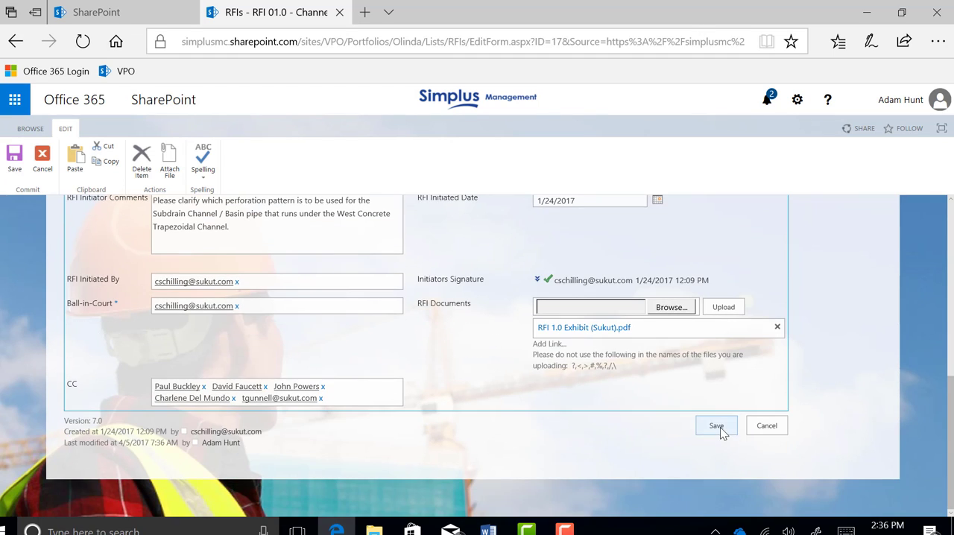
{"action": "left_click", "coordinate": [716, 426]}
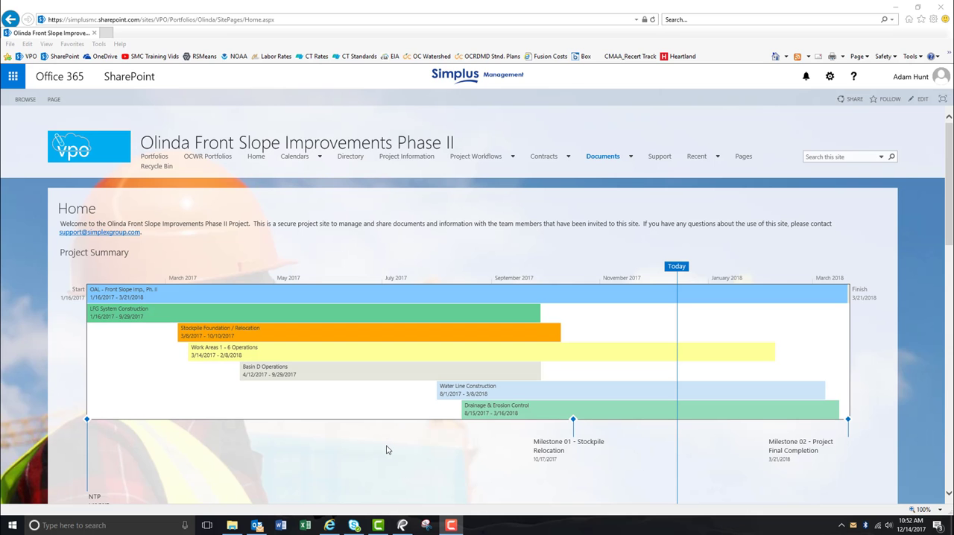
Switch to Outlook and read the notification e-mail for RFI 01.0 - Channel / Basin Subdrain Perforations
{"action": "left_click", "coordinate": [257, 526]}
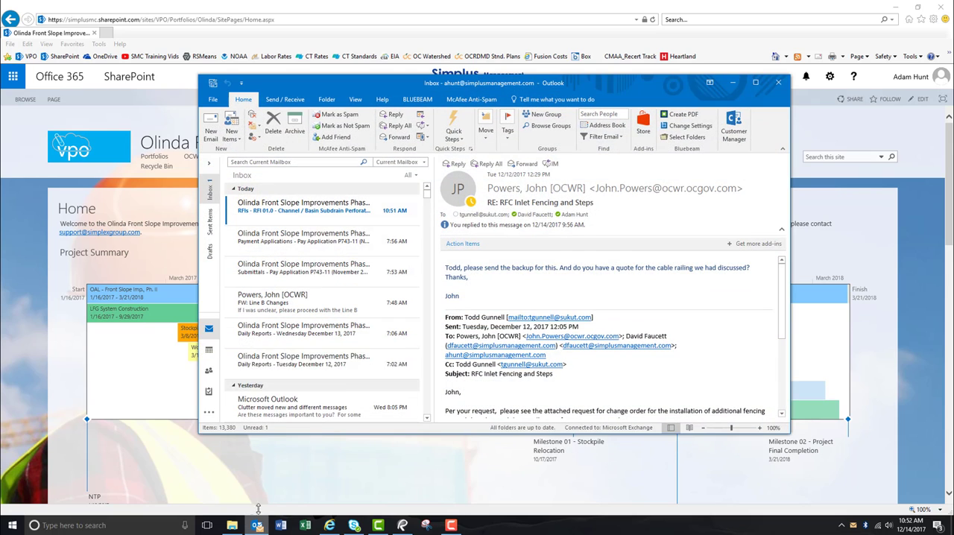
{"action": "left_click", "coordinate": [270, 212]}
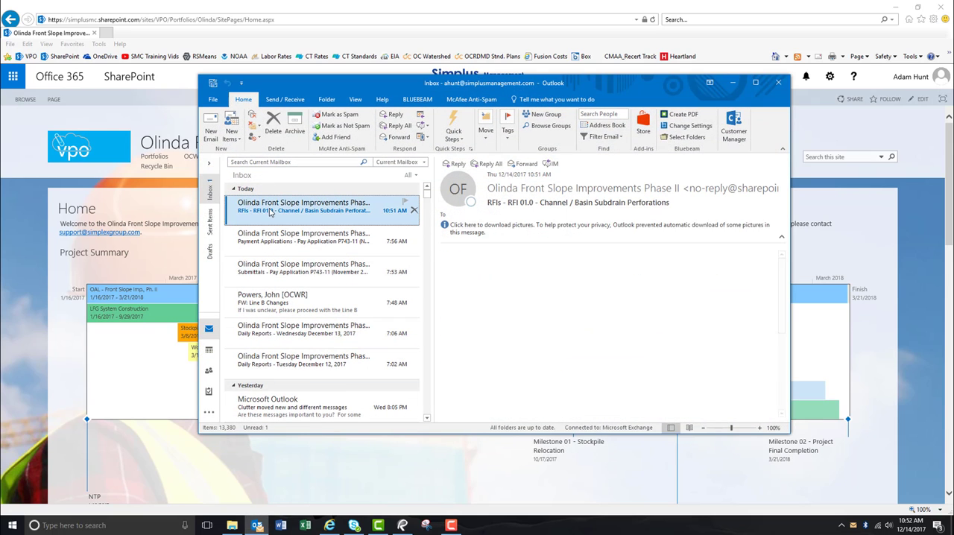
{"action": "scroll", "coordinate": [639, 347], "scroll_direction": "down", "scroll_amount": 3}
{"action": "scroll", "coordinate": [639, 347], "scroll_direction": "down", "scroll_amount": 5}
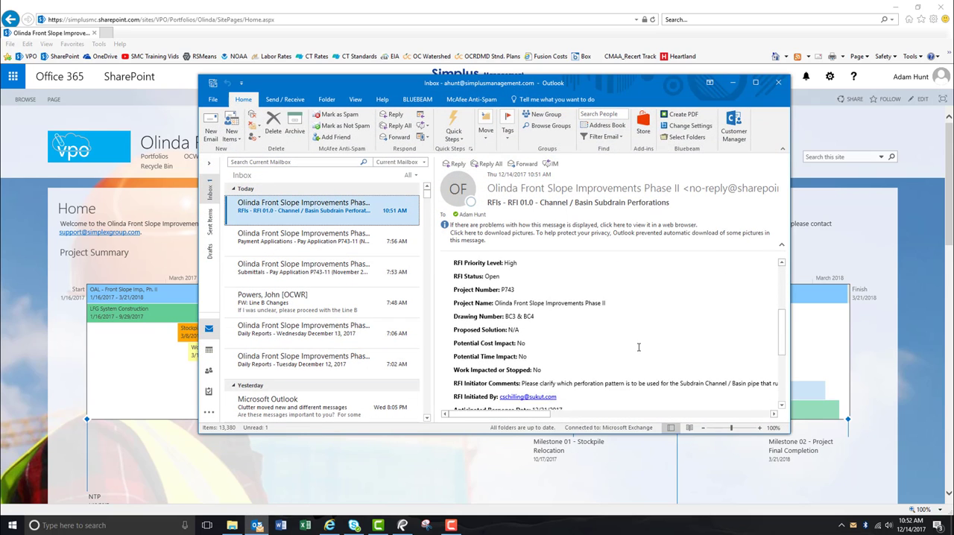
{"action": "scroll", "coordinate": [639, 347], "scroll_direction": "up", "scroll_amount": 8}
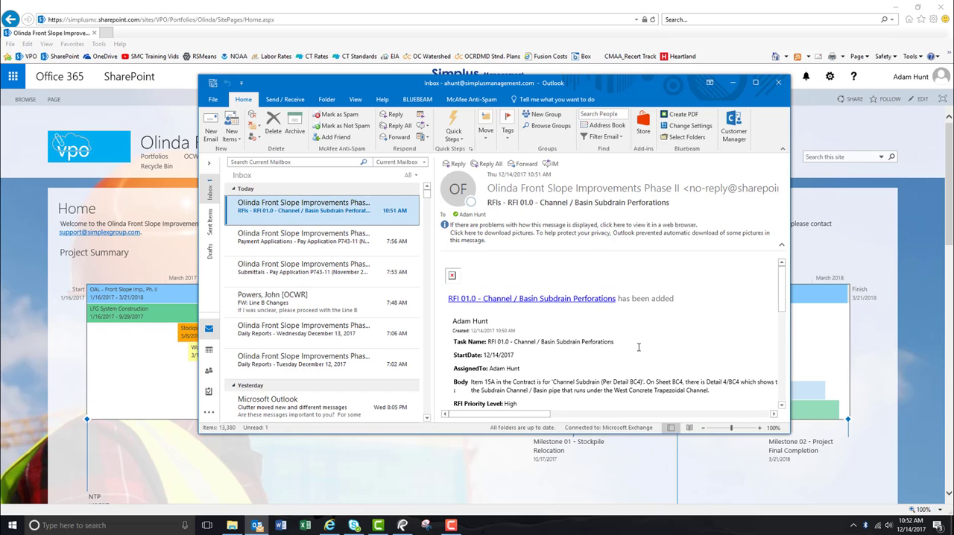
{"action": "scroll", "coordinate": [639, 348], "scroll_direction": "down", "scroll_amount": 1}
{"action": "scroll", "coordinate": [638, 348], "scroll_direction": "up", "scroll_amount": 1}
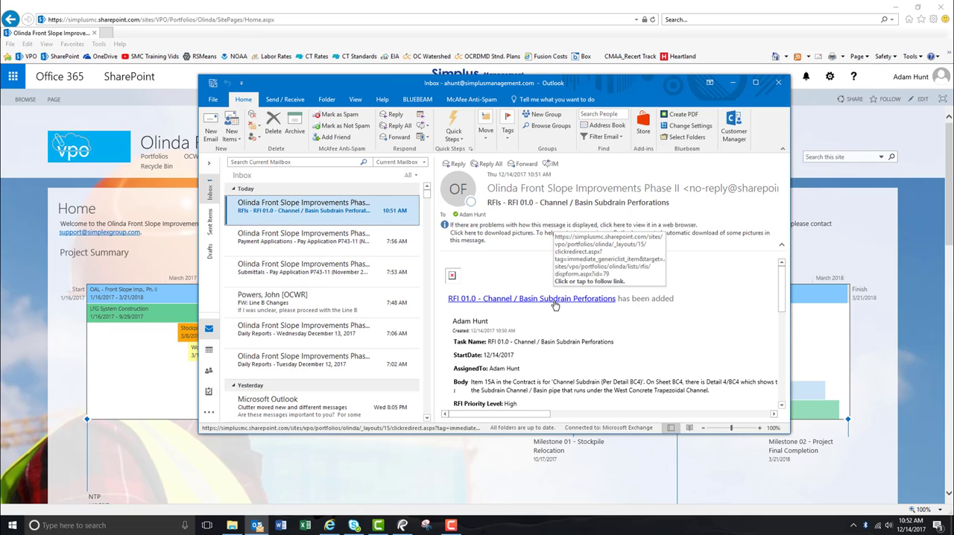
Open RFI 01.0 in SharePoint from the notification e-mail's link and review its general information
{"action": "left_click", "coordinate": [555, 305]}
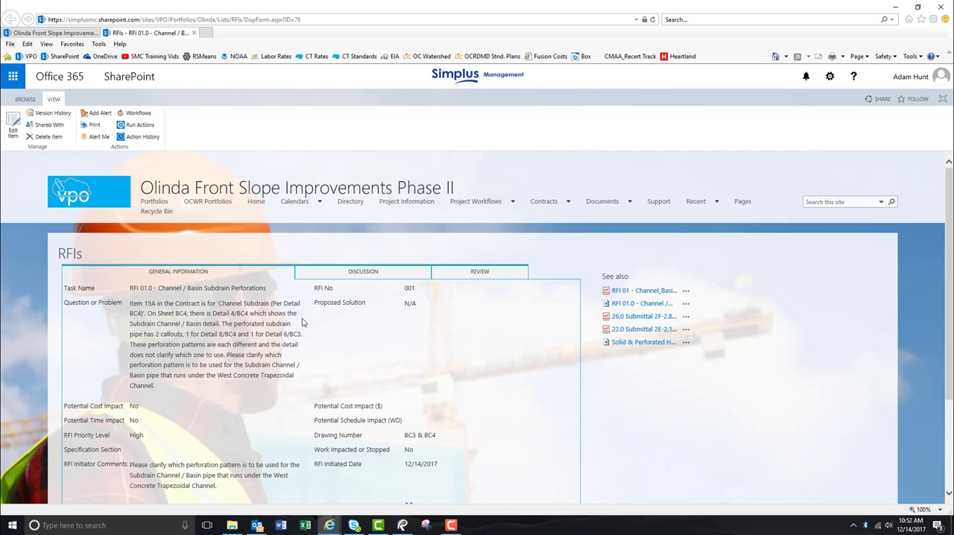
{"action": "scroll", "coordinate": [302, 322], "scroll_direction": "down", "scroll_amount": 3}
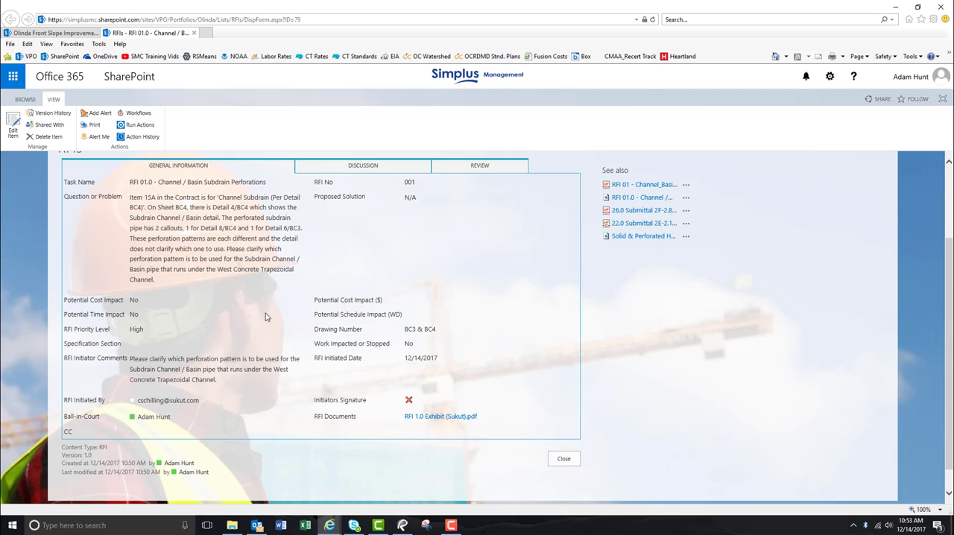
Open RFI 01.0 for editing and review its general information fields
{"action": "left_click", "coordinate": [14, 129]}
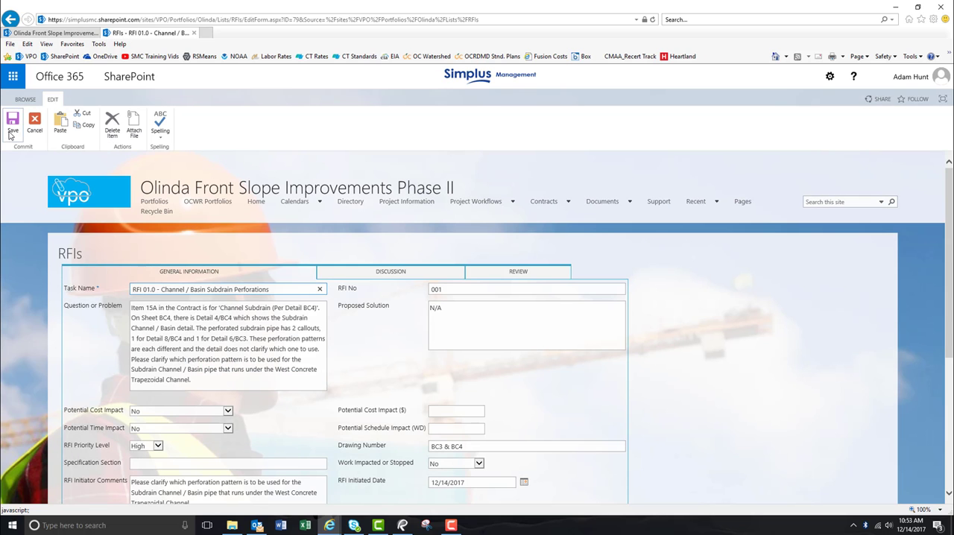
{"action": "scroll", "coordinate": [343, 356], "scroll_direction": "down", "scroll_amount": 4}
{"action": "scroll", "coordinate": [355, 285], "scroll_direction": "up", "scroll_amount": 2}
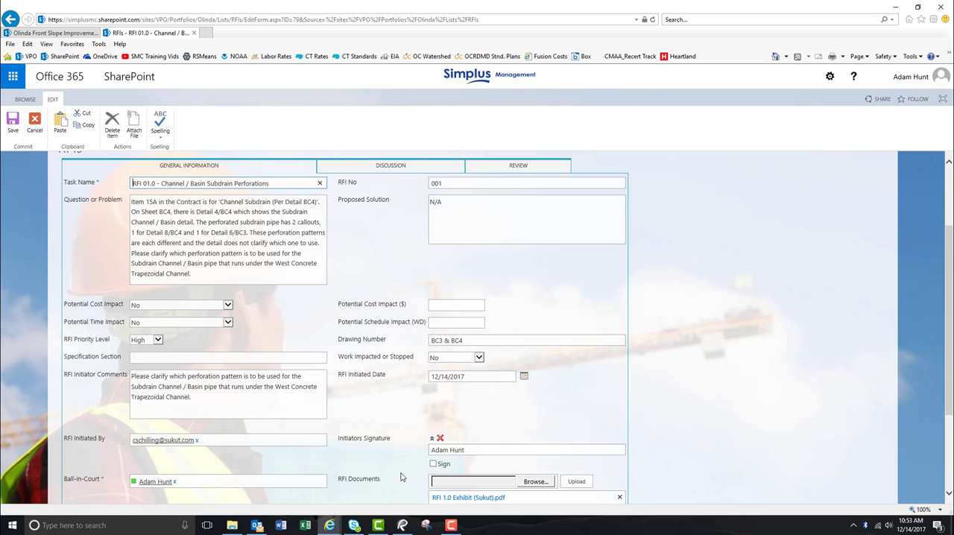
View the attached RFI 1.0 Exhibit (Sukut).pdf and return to the RFI form
{"action": "scroll", "coordinate": [482, 458], "scroll_direction": "down", "scroll_amount": 1}
{"action": "left_click", "coordinate": [481, 457]}
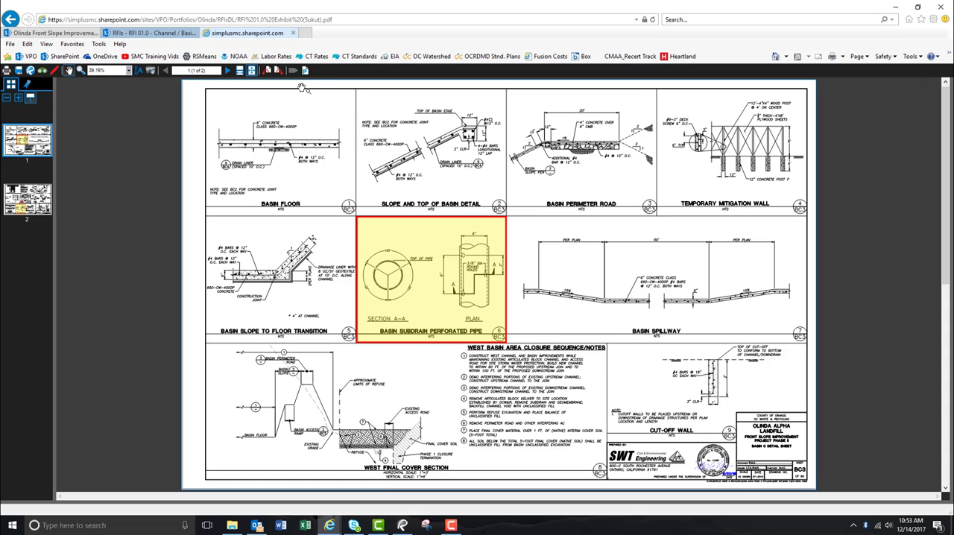
{"action": "left_click", "coordinate": [294, 34]}
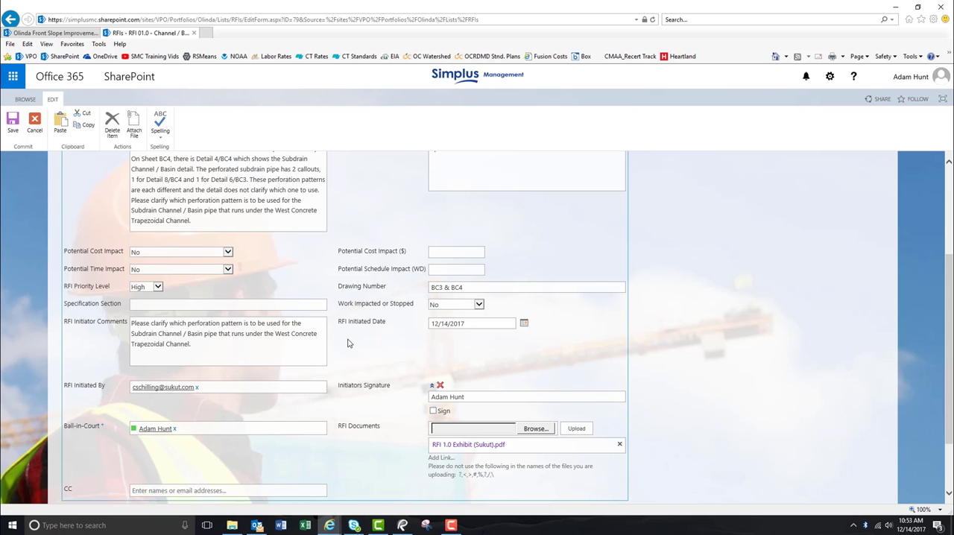
Enter as Latest Discussion & Action Item: "12/14/17 - Sukut submitted this item this morning for review. It was reviewed and forwarded on to the engineer for review / comments."
{"action": "scroll", "coordinate": [360, 343], "scroll_direction": "up", "scroll_amount": 3}
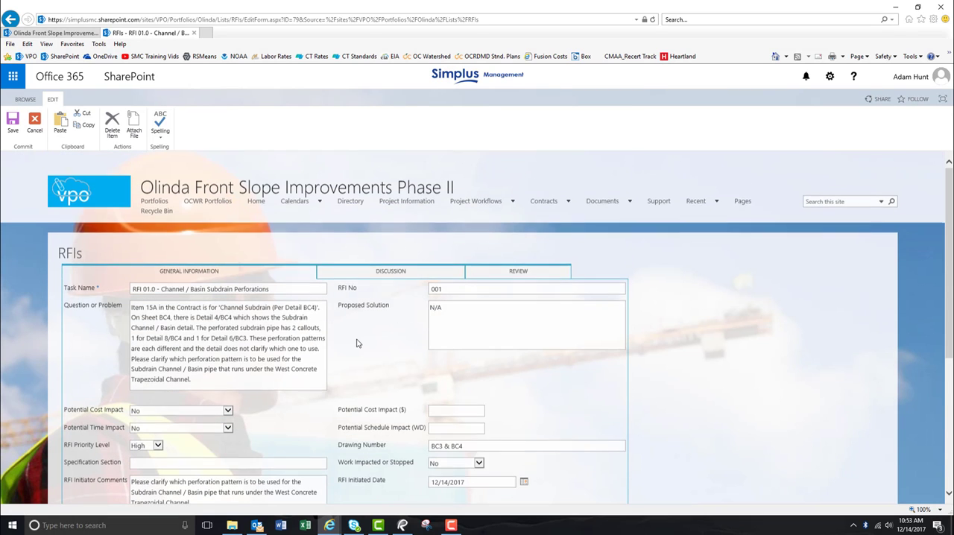
{"action": "left_click", "coordinate": [395, 273]}
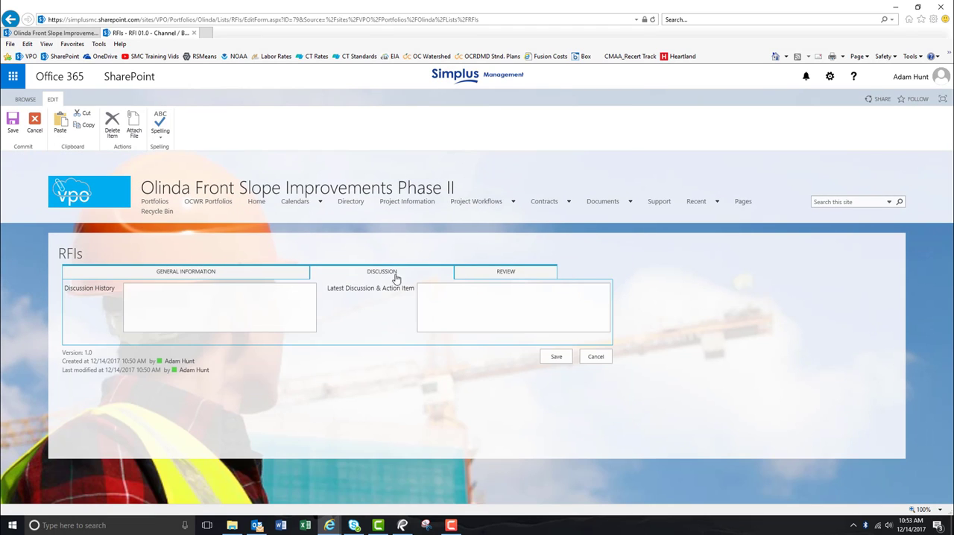
{"action": "left_click", "coordinate": [475, 304]}
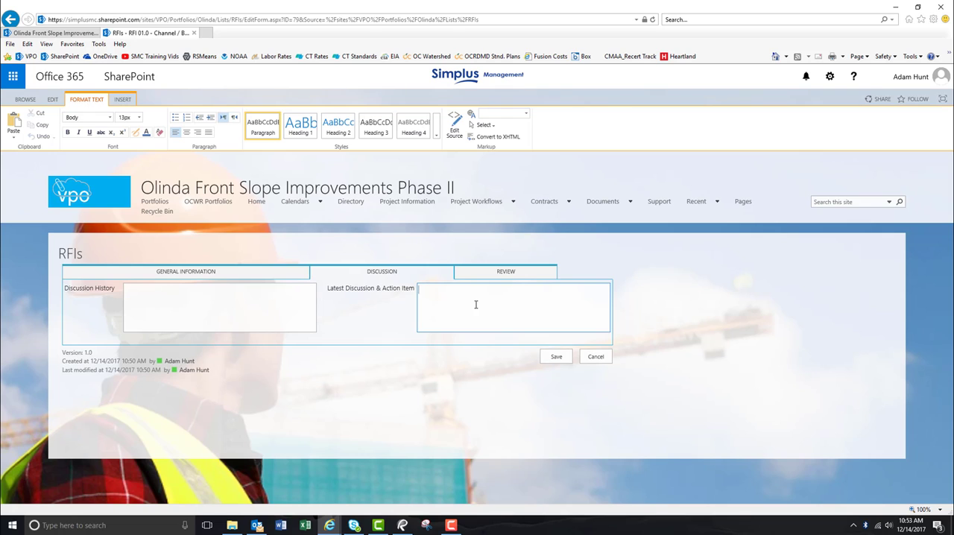
{"action": "type", "text": "12/14/17 - Sukut submitted this item this morning for "}
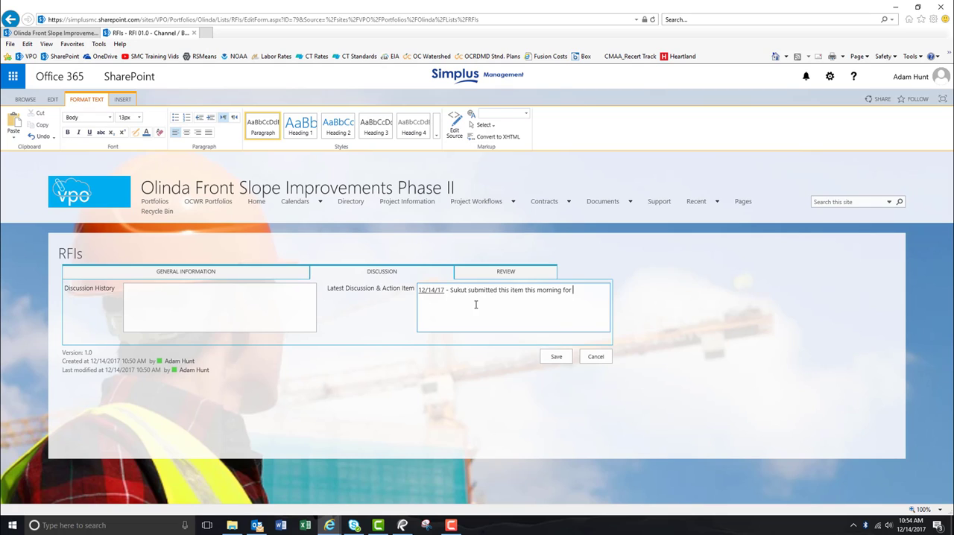
{"action": "type", "text": "review.  It was reviewed and forwarded on to the engineer for"}
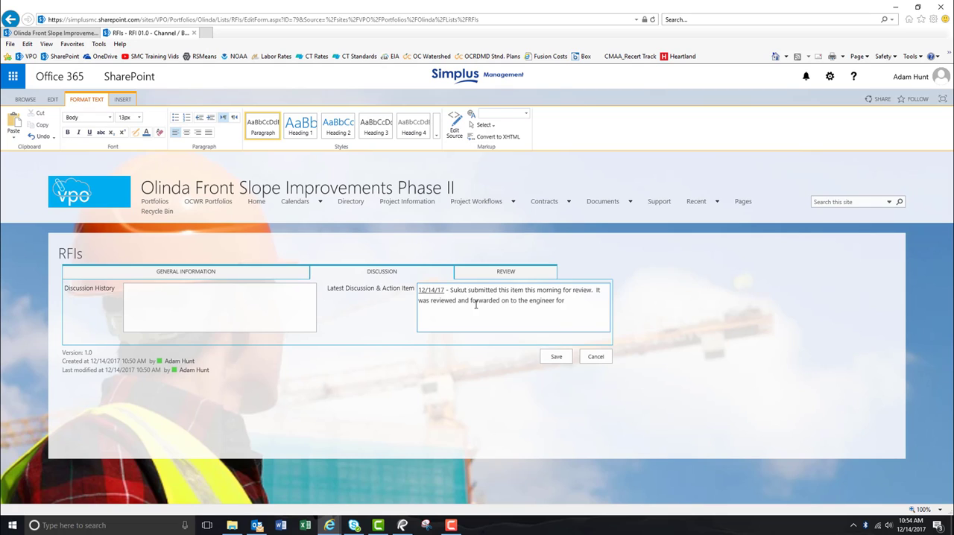
{"action": "type", "text": " review / comments."}
Set the RFI Status to In Review in the RFI's review section
{"action": "left_click", "coordinate": [503, 274]}
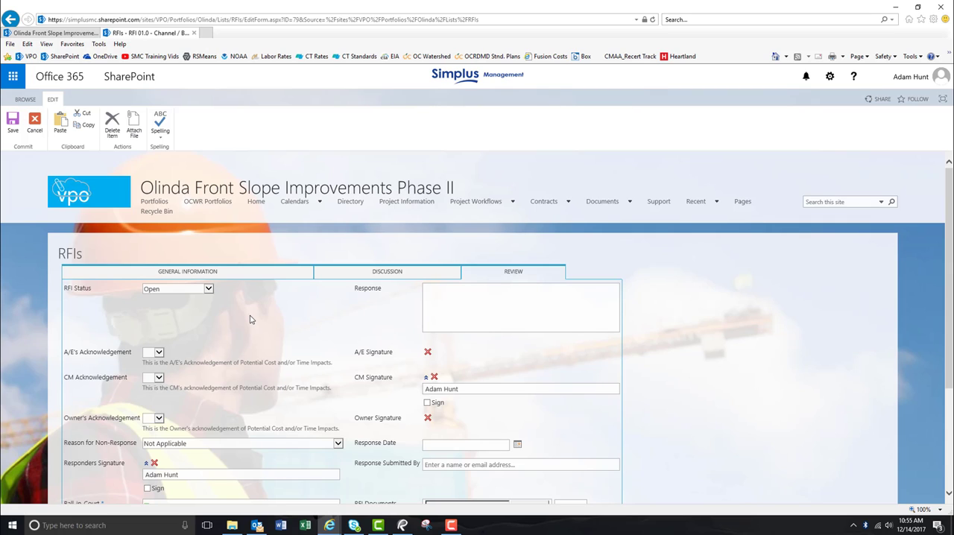
{"action": "left_click", "coordinate": [209, 291]}
{"action": "left_click", "coordinate": [209, 291]}
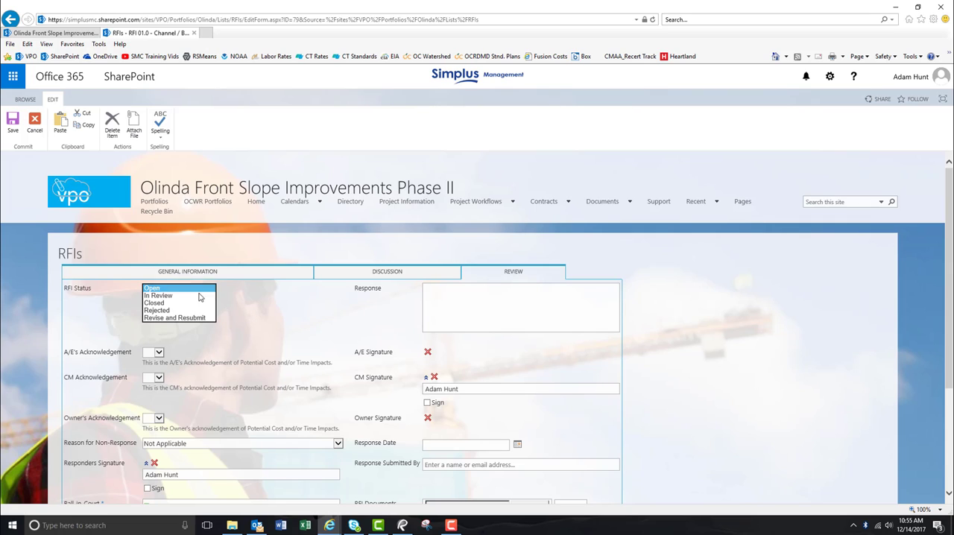
{"action": "left_click", "coordinate": [203, 298]}
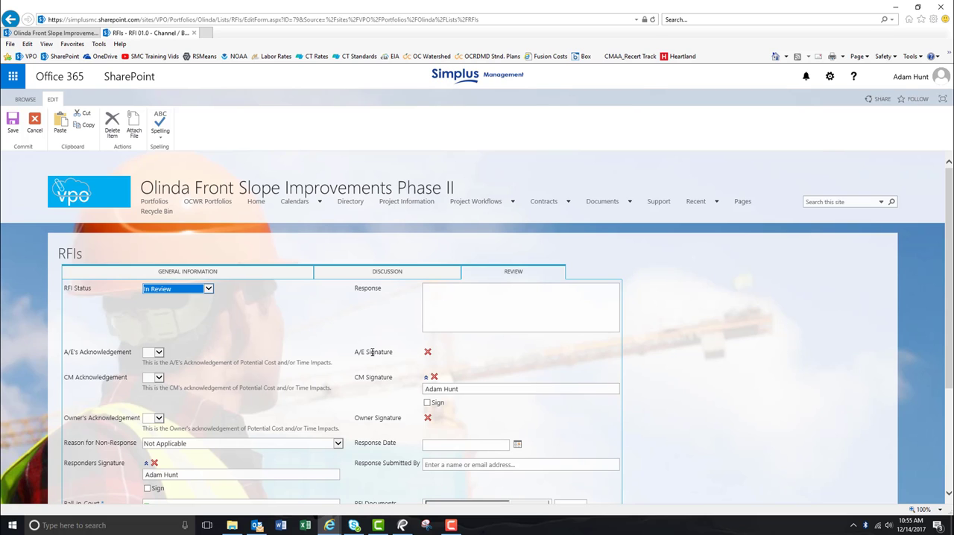
Remove the current Ball-in-Court person, enter the next responsible person's name and check the CC field
{"action": "scroll", "coordinate": [371, 352], "scroll_direction": "down", "scroll_amount": 1}
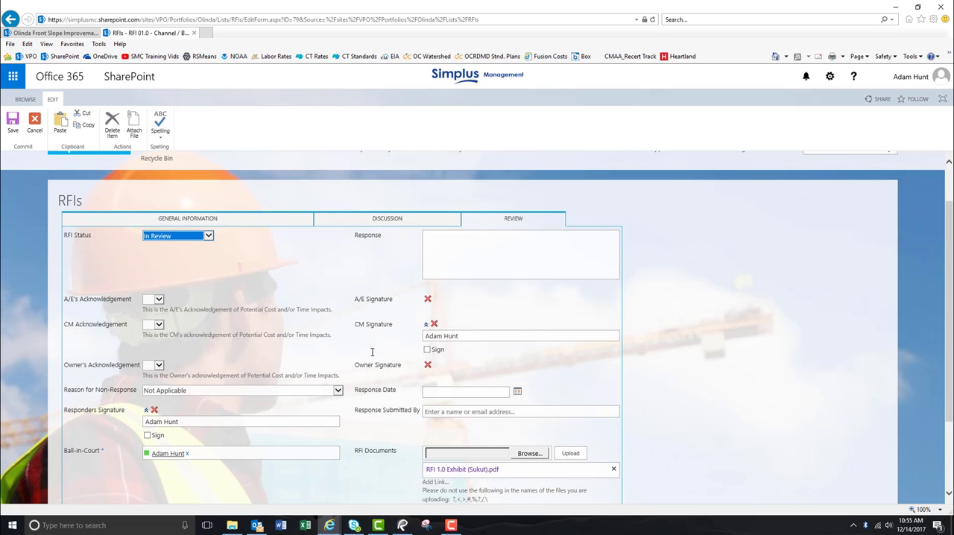
{"action": "scroll", "coordinate": [372, 352], "scroll_direction": "down", "scroll_amount": 2}
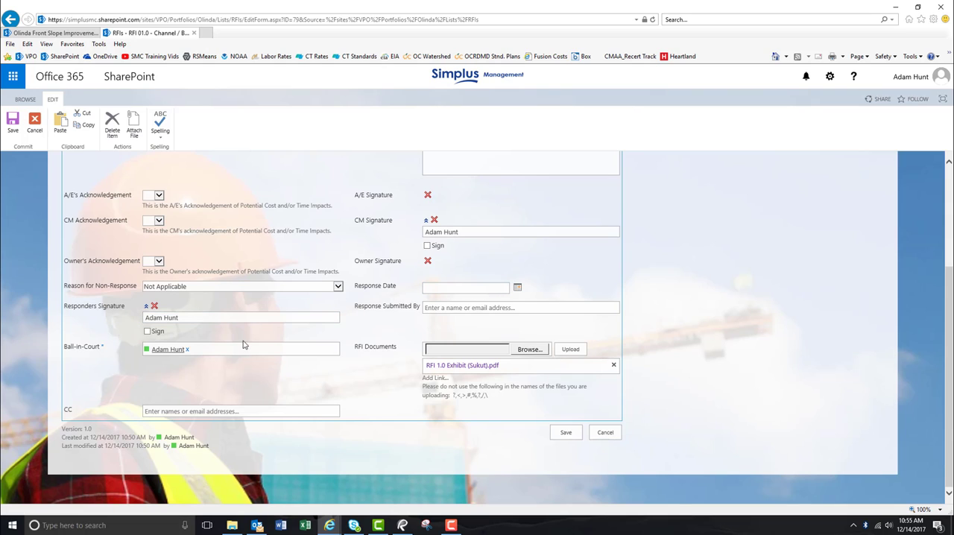
{"action": "left_click", "coordinate": [186, 352]}
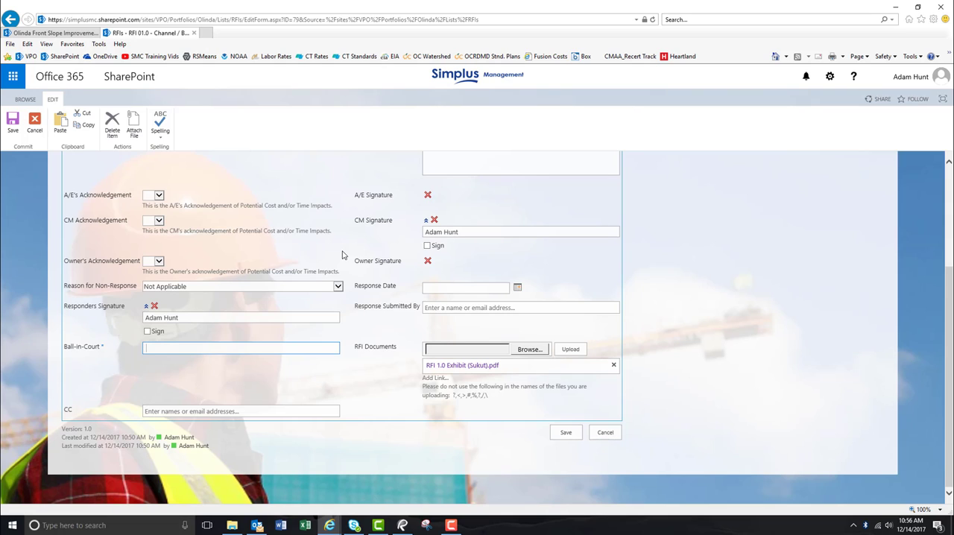
{"action": "type", "text": "adam"}
{"action": "key", "text": "Return"}
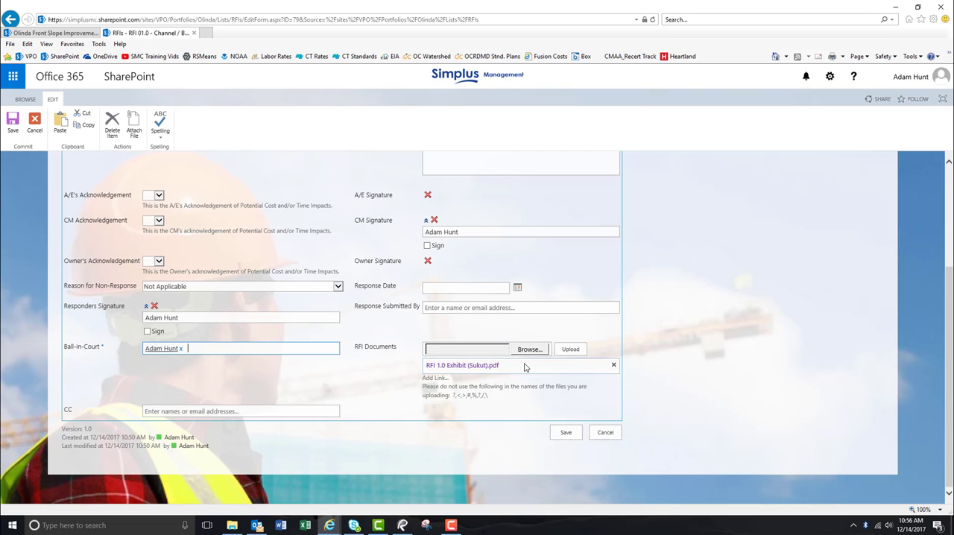
{"action": "left_click", "coordinate": [251, 411]}
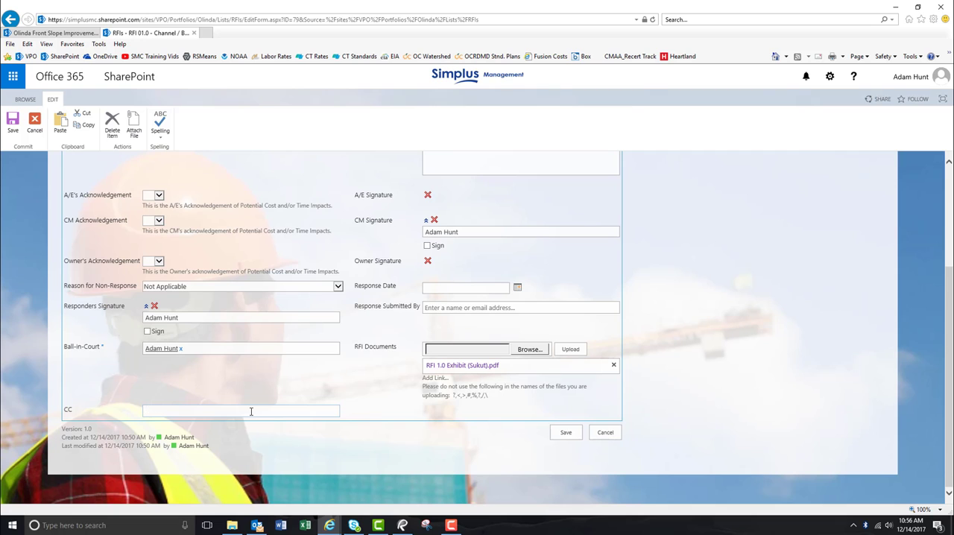
Check the latest discussion entry and save the RFI
{"action": "scroll", "coordinate": [358, 410], "scroll_direction": "up", "scroll_amount": 3}
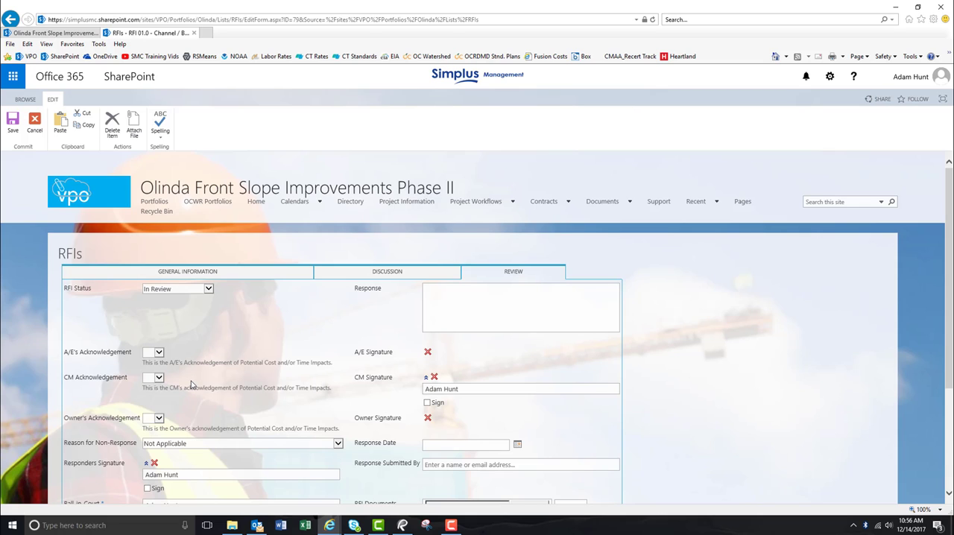
{"action": "left_click", "coordinate": [390, 273]}
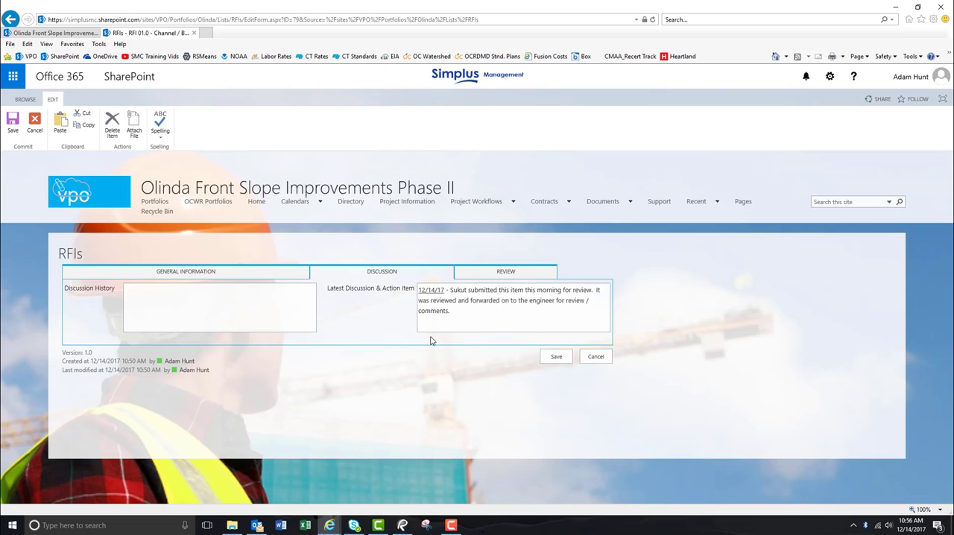
{"action": "left_click", "coordinate": [555, 356]}
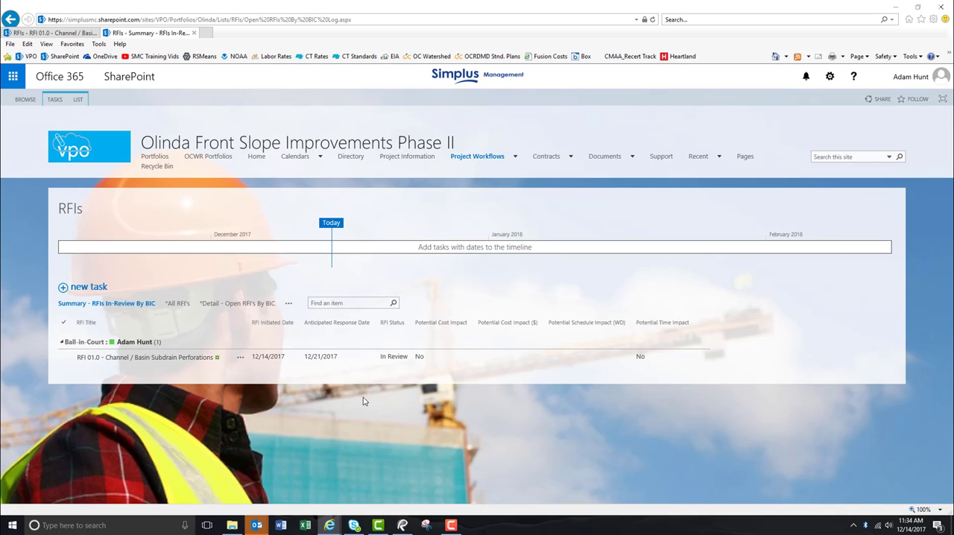
Open RFI 01.0 - Channel / Basin Subdrain Perforations from the RFI list for editing and display its review section
{"action": "left_click", "coordinate": [148, 358]}
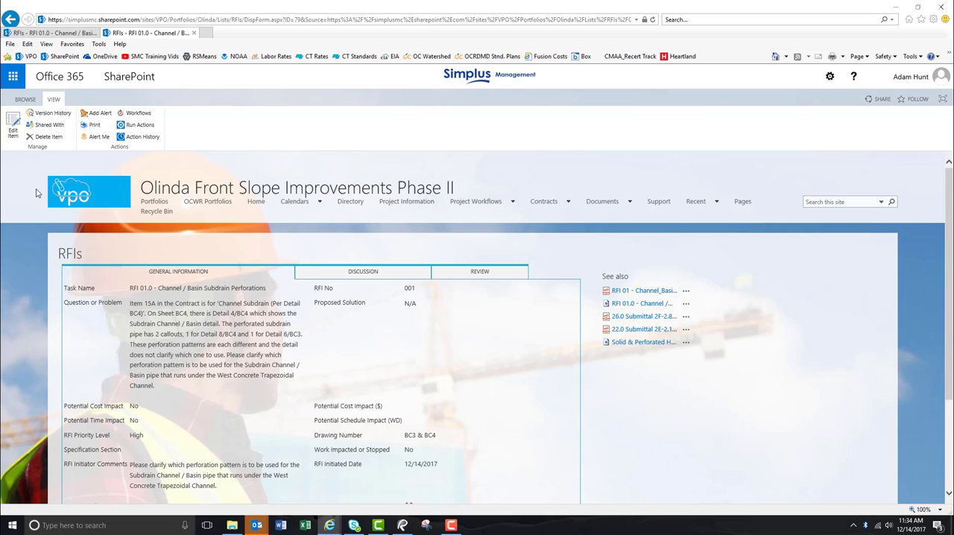
{"action": "left_click", "coordinate": [12, 127]}
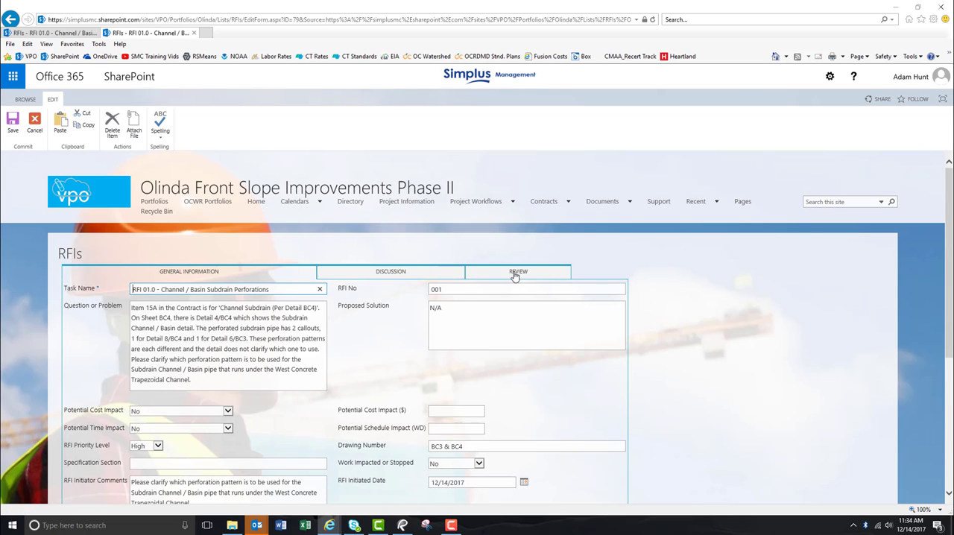
{"action": "left_click", "coordinate": [514, 273]}
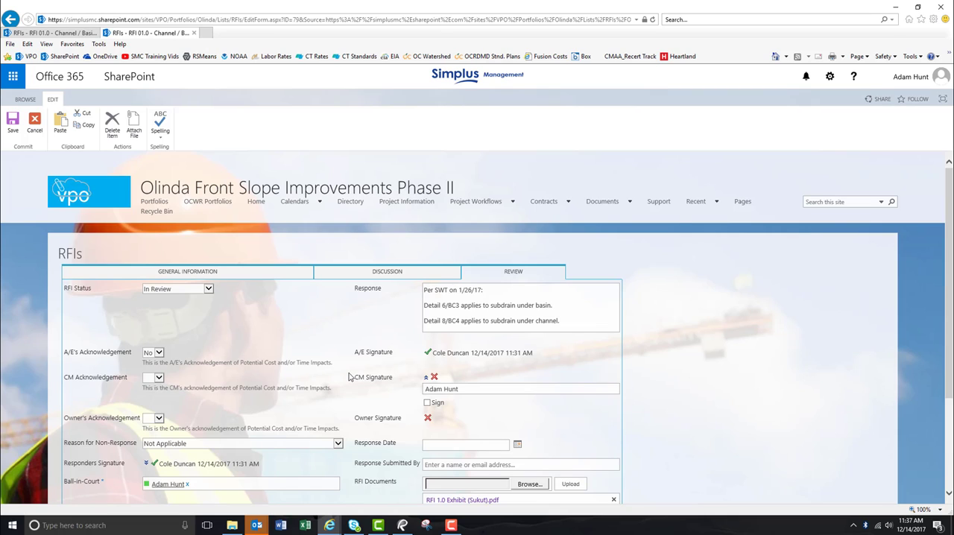
Set the CM Acknowledgement to No and sign the CM Signature
{"action": "left_click", "coordinate": [158, 379]}
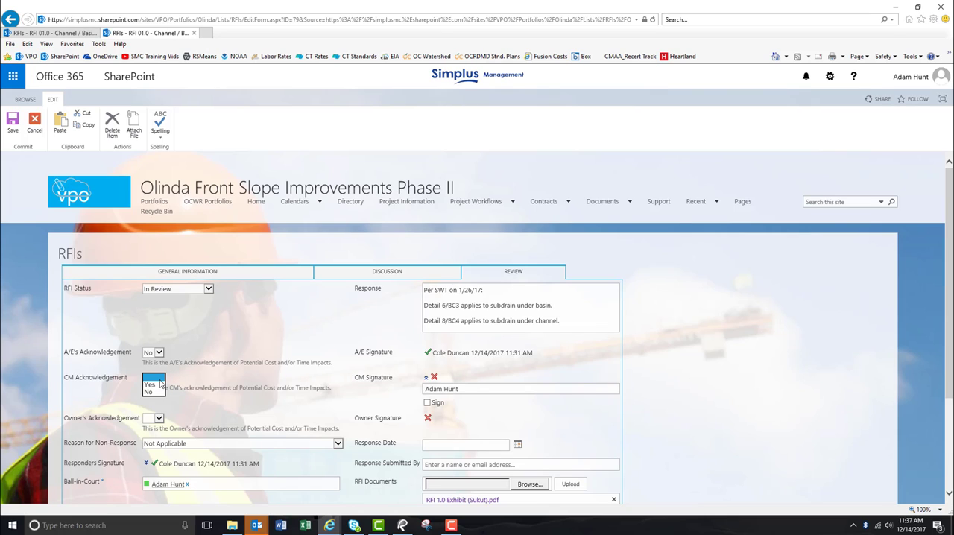
{"action": "left_click", "coordinate": [152, 392]}
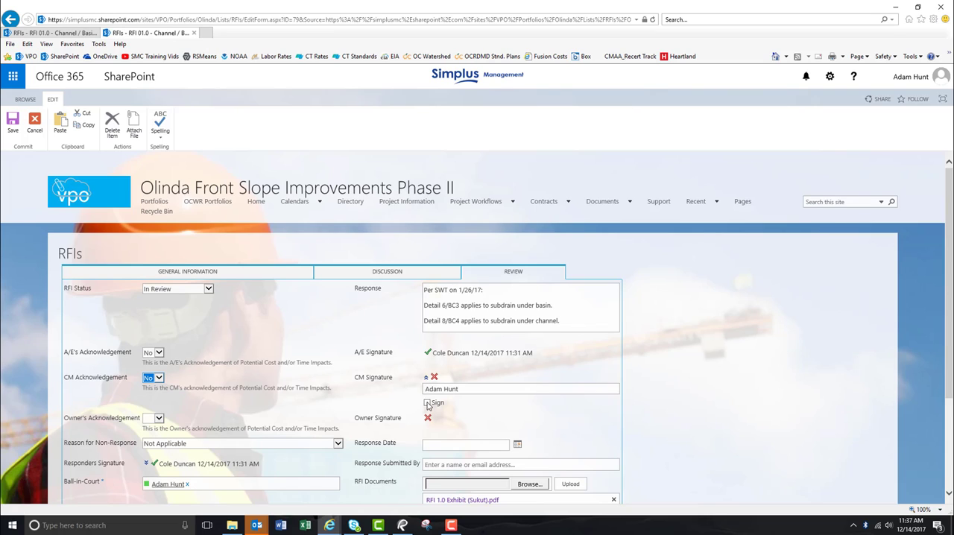
{"action": "left_click", "coordinate": [427, 403]}
Clear the Ball-in-Court field and enter the name of the person who receives the answered RFI
{"action": "scroll", "coordinate": [282, 370], "scroll_direction": "down", "scroll_amount": 3}
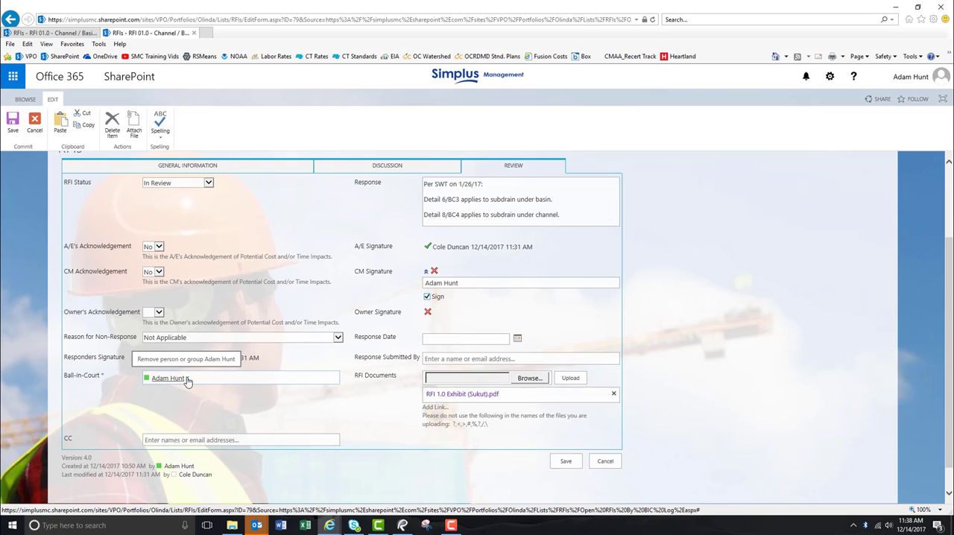
{"action": "left_click", "coordinate": [187, 380]}
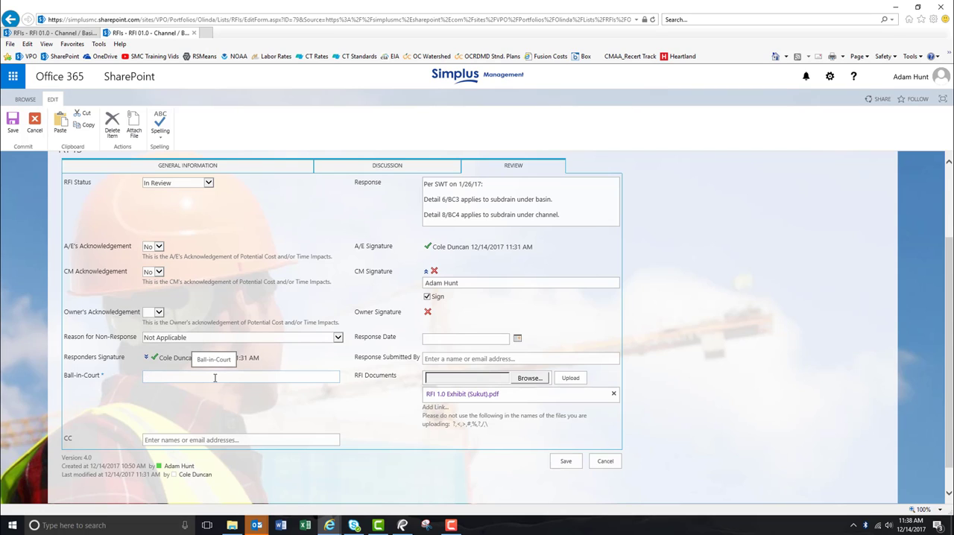
{"action": "type", "text": "adam"}
{"action": "key", "text": "Return"}
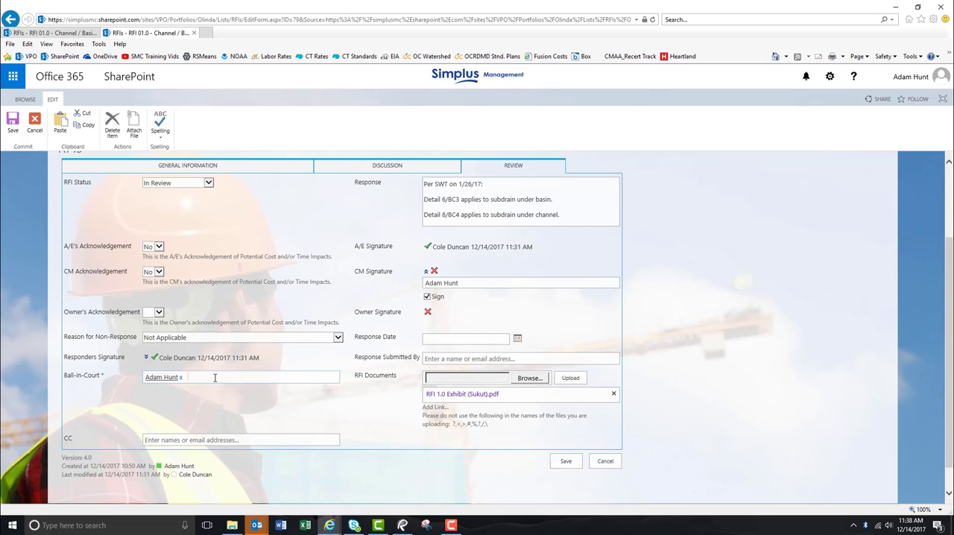
Set the Response Date to 12/14/2017 and enter the responding engineer's name in Response Submitted By
{"action": "left_click", "coordinate": [517, 339]}
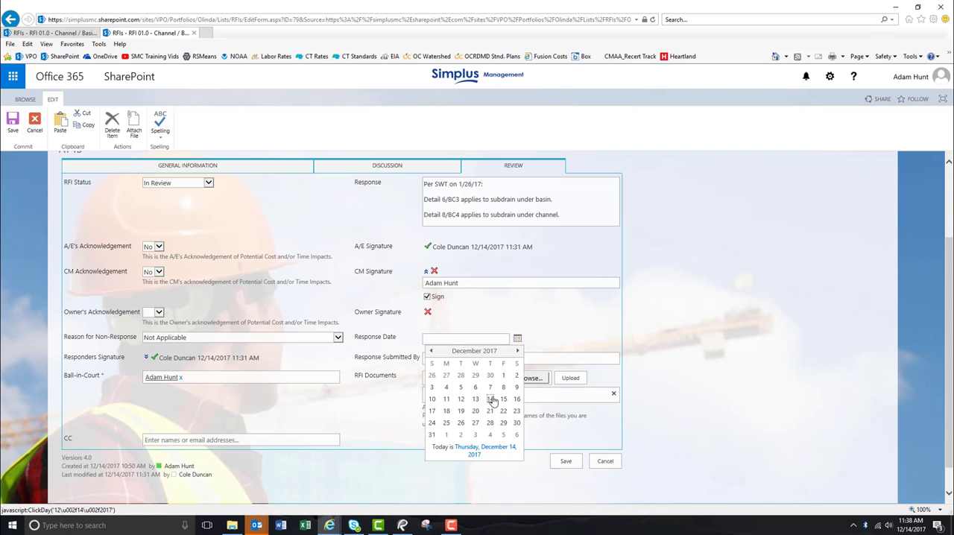
{"action": "left_click", "coordinate": [491, 399]}
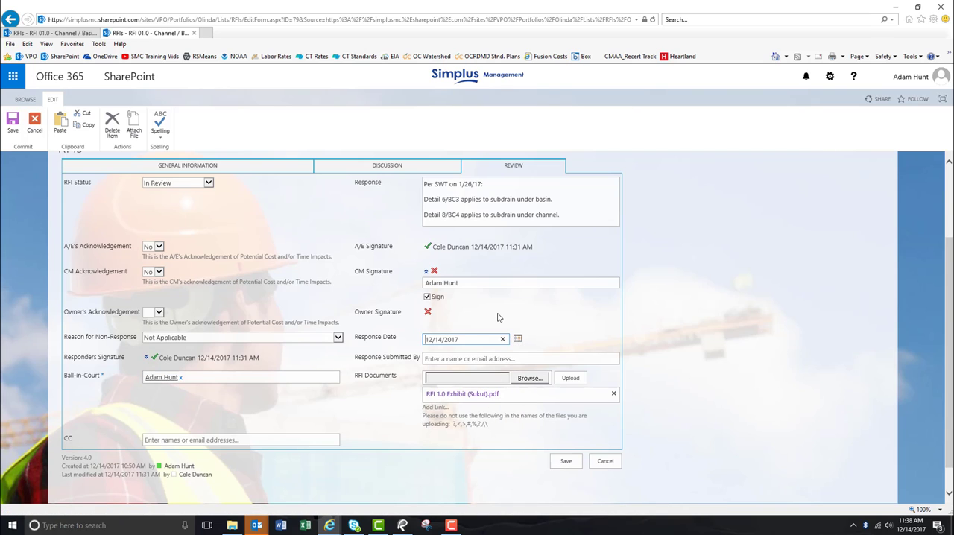
{"action": "left_click", "coordinate": [480, 362]}
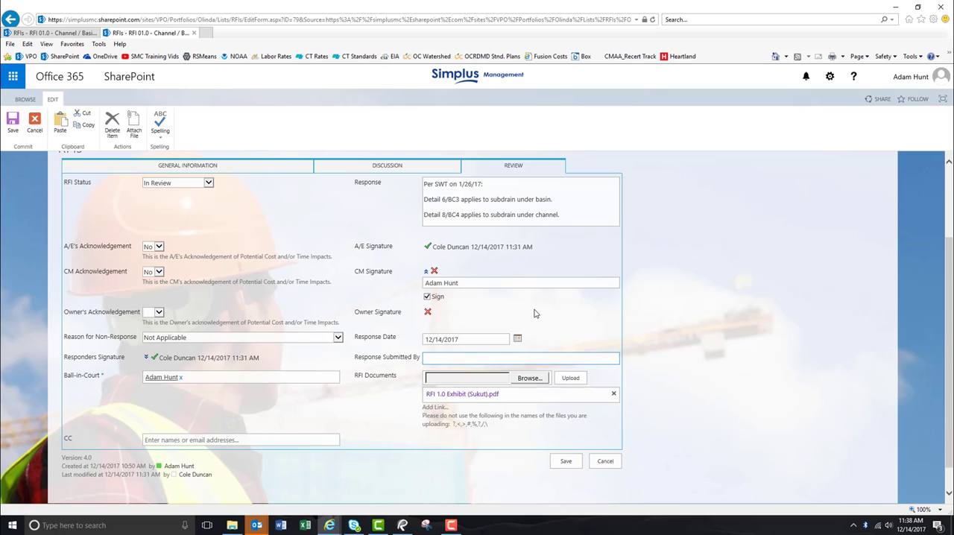
{"action": "type", "text": "cole"}
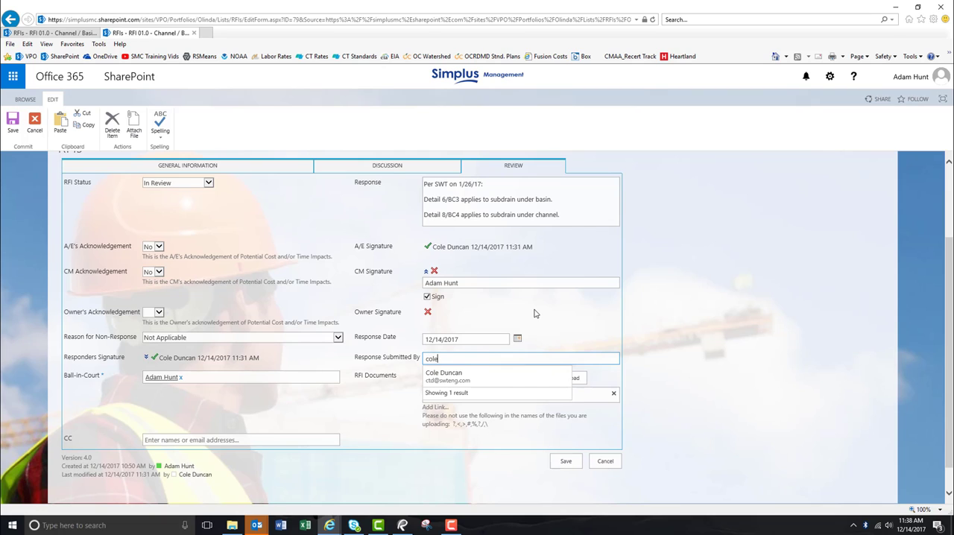
{"action": "key", "text": "Return"}
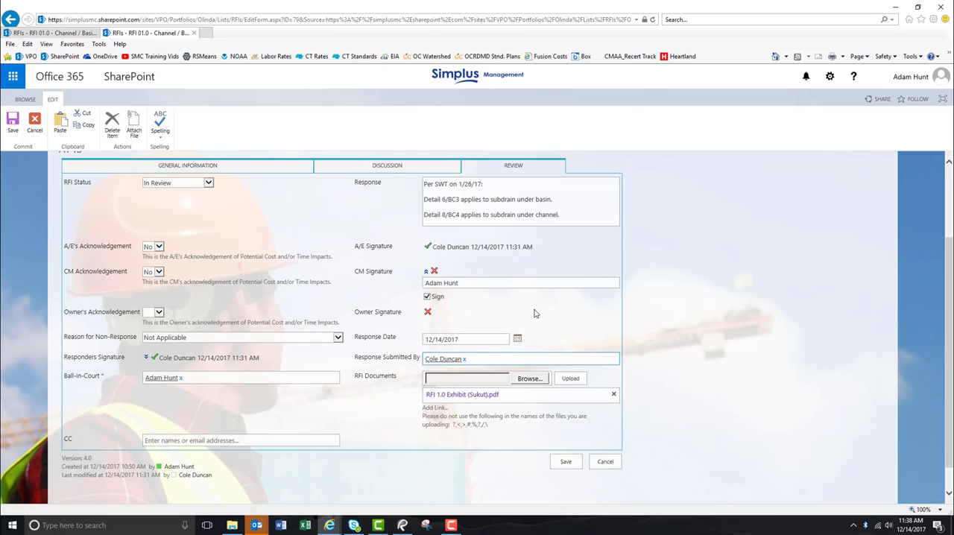
{"action": "left_click", "coordinate": [533, 313]}
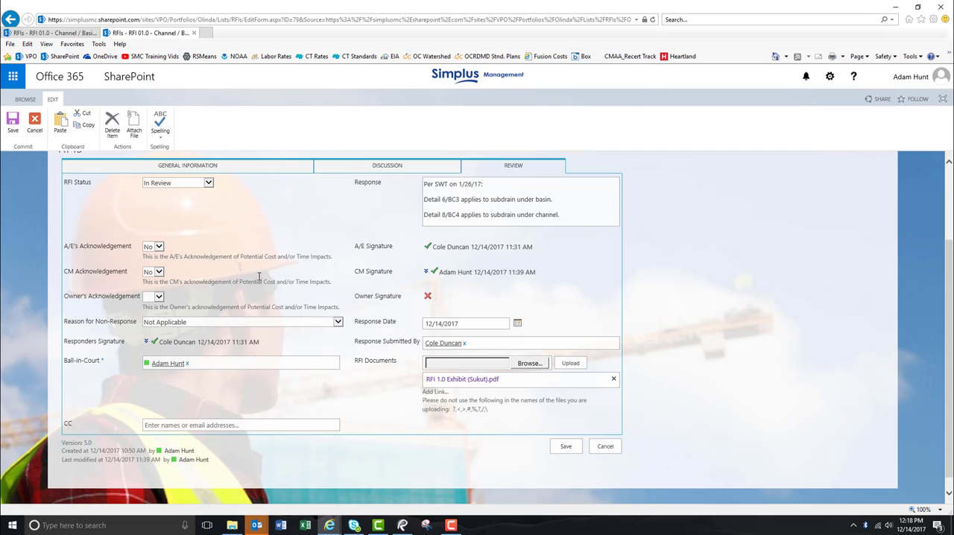
Set the RFI Status to Closed
{"action": "left_click", "coordinate": [210, 185]}
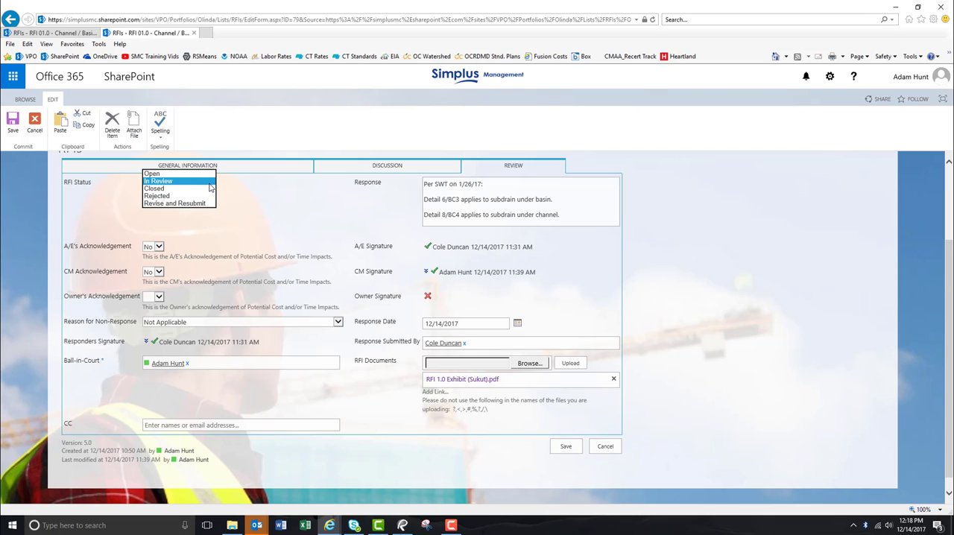
{"action": "left_click", "coordinate": [163, 188]}
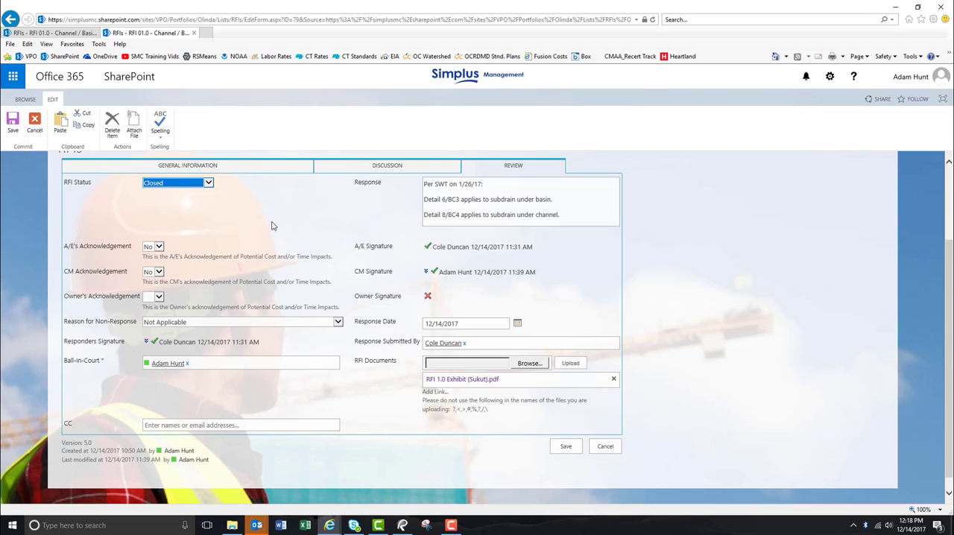
{"action": "left_click", "coordinate": [319, 233]}
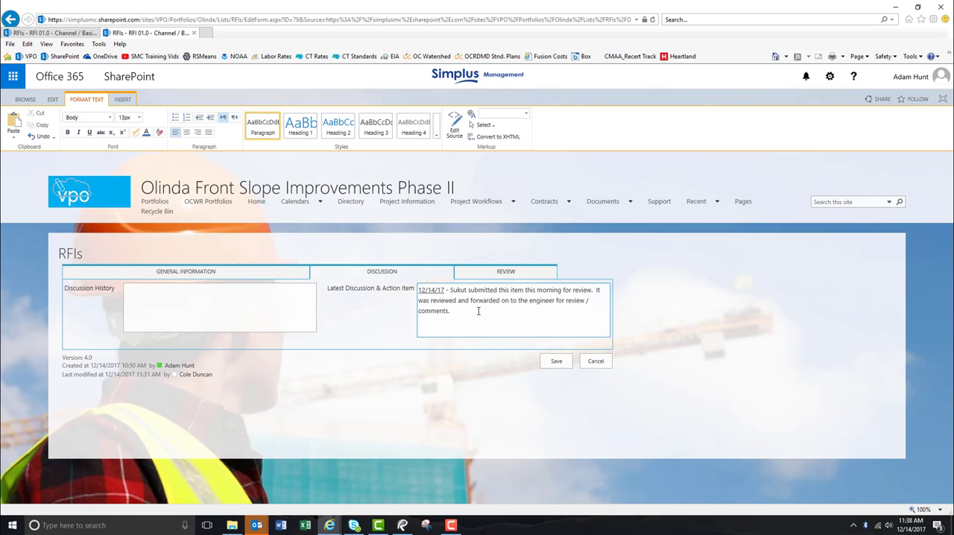
Add the discussion entry "12/14/17 - SWT returned this item this afternoon, it was transmitted to Sukut for their use." with the date underlined, and save the RFI
{"action": "key", "text": "ctrl+u"}
{"action": "type", "text": "12/14/17"}
{"action": "key", "text": "ctrl+u"}
{"action": "type", "text": "- SWT returned this item this afternoon, it was transmitted to Su"}
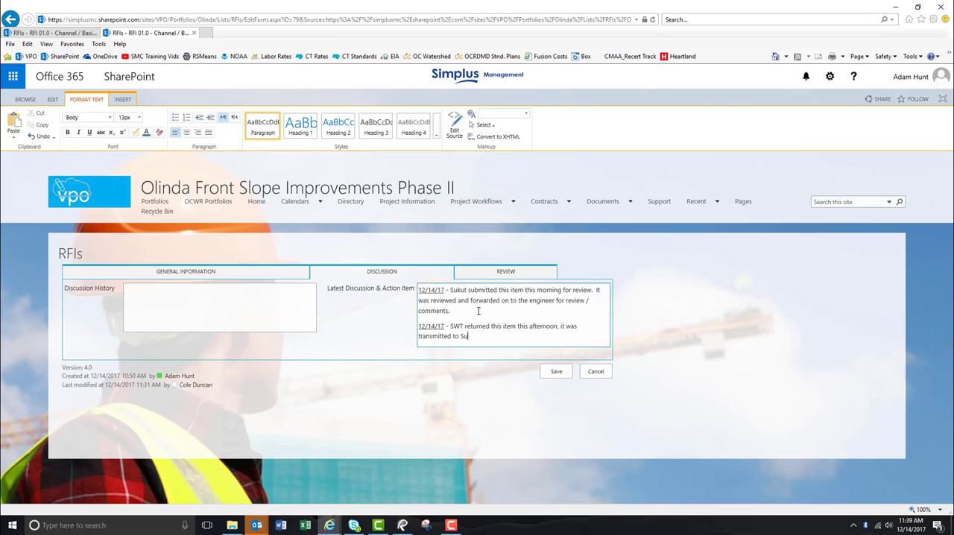
{"action": "type", "text": "kut for their use."}
{"action": "left_click", "coordinate": [556, 373]}
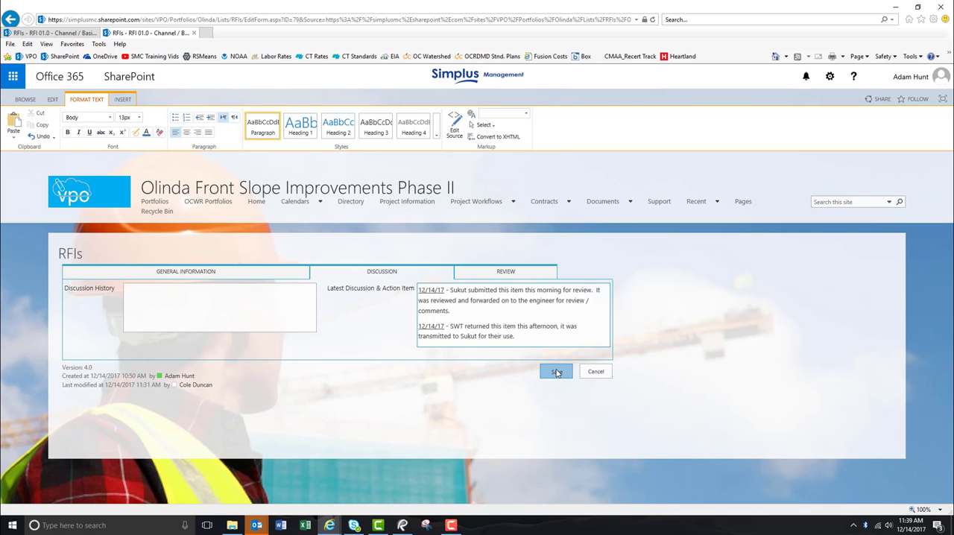